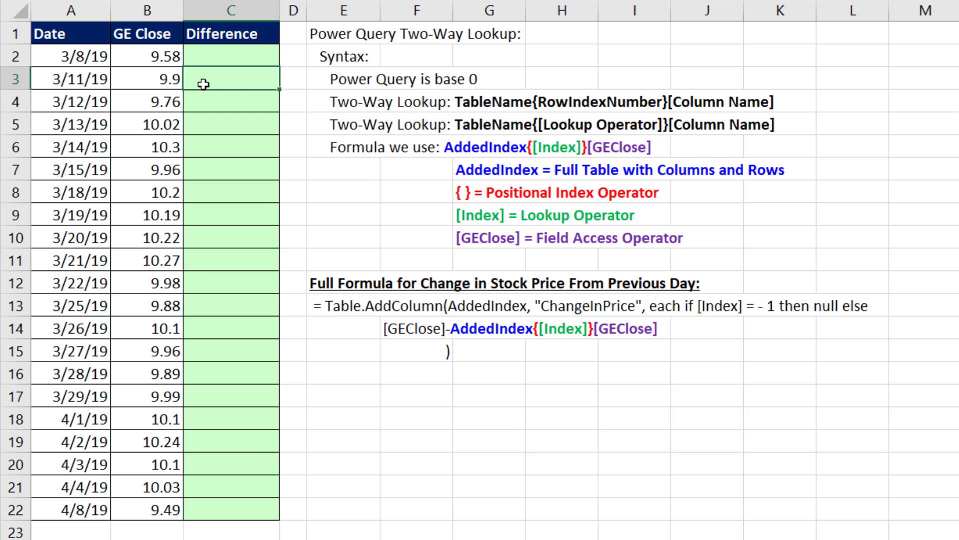
- Enter =B3-B2 in C3, fill it down to C22, and check C22's formula
{"action": "type", "text": "="}
{"action": "key", "text": "Left"}
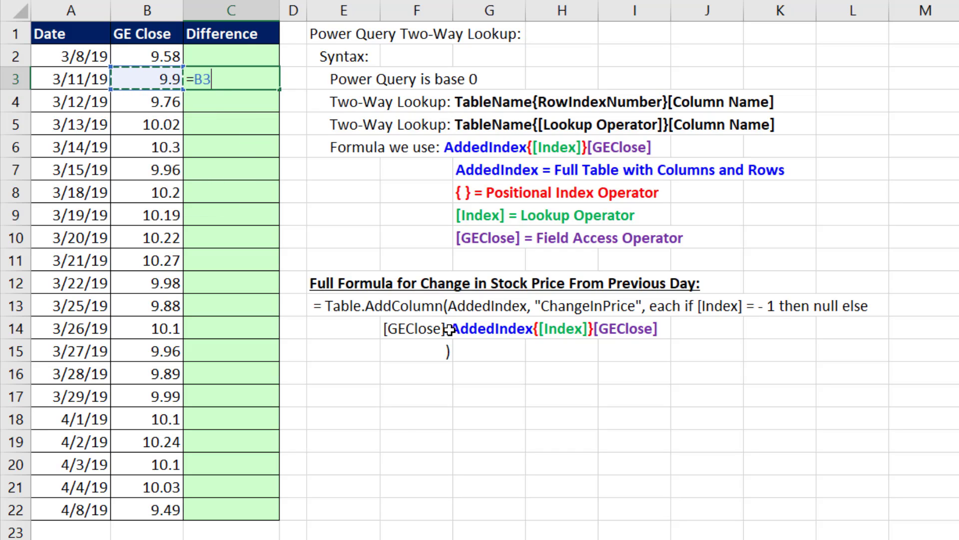
{"action": "type", "text": "-"}
{"action": "key", "text": "Up"}
{"action": "key", "text": "Left"}
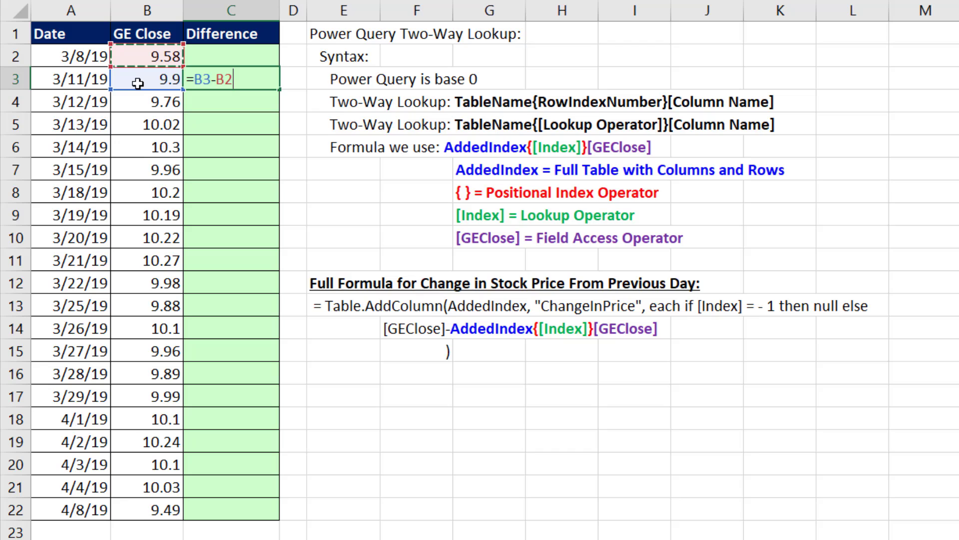
{"action": "key", "text": "ctrl+Return"}
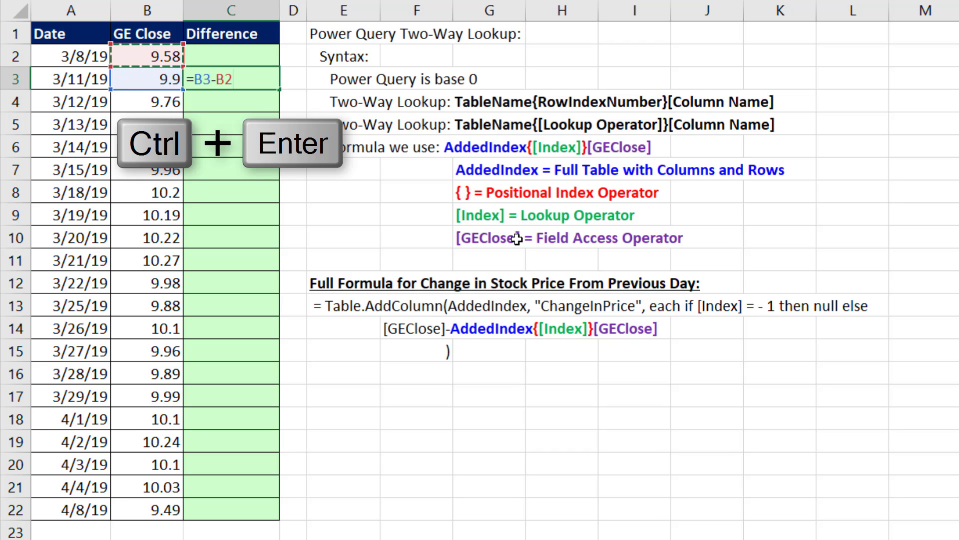
{"action": "double_click", "coordinate": [281, 89]}
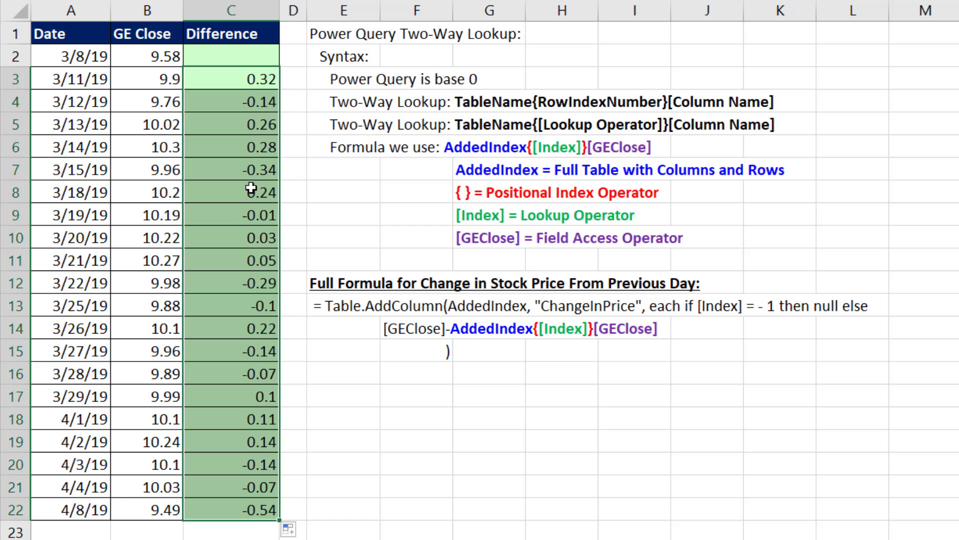
{"action": "left_click", "coordinate": [249, 503]}
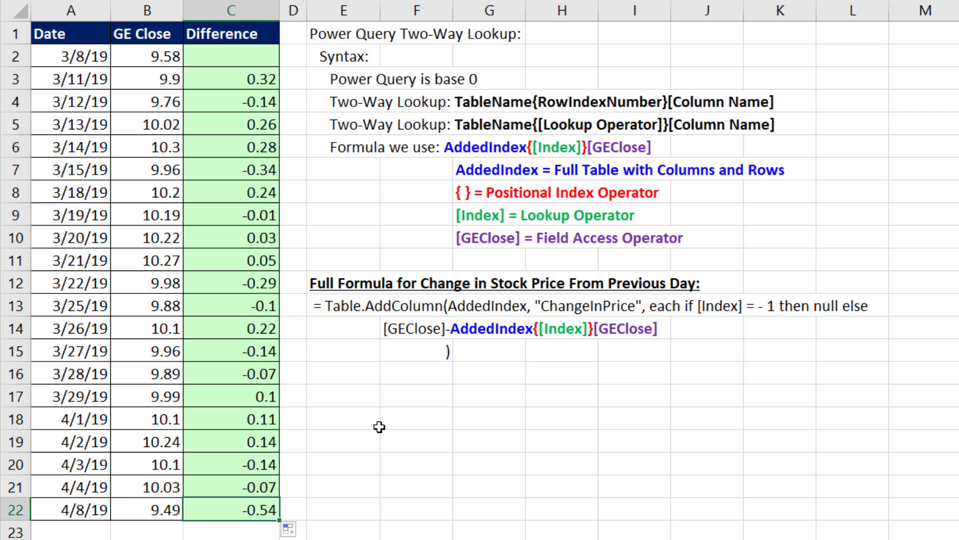
{"action": "key", "text": "F2"}
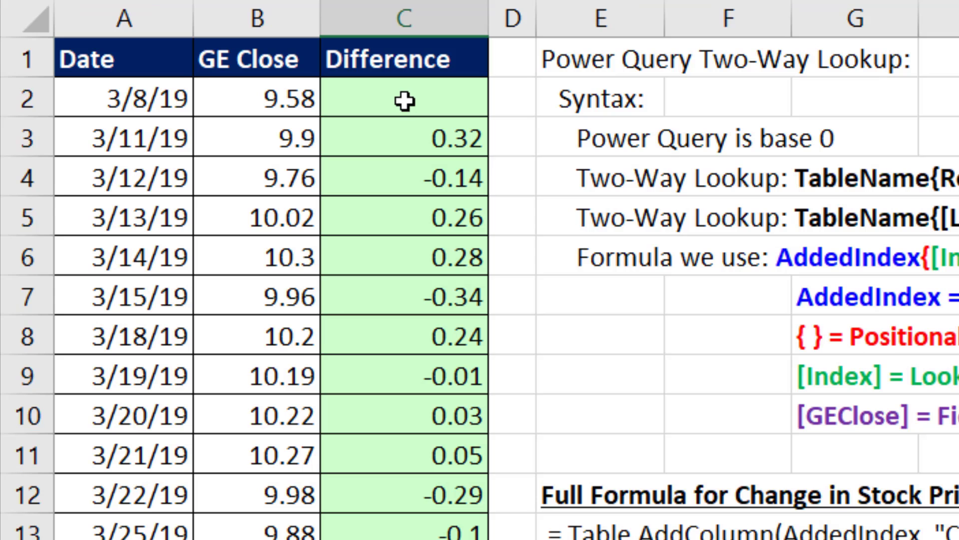
- Start the formula =IF(ROWS(C$2:C2)=1, in cell C2
{"action": "left_click", "coordinate": [232, 58]}
{"action": "type", "text": "=i"}
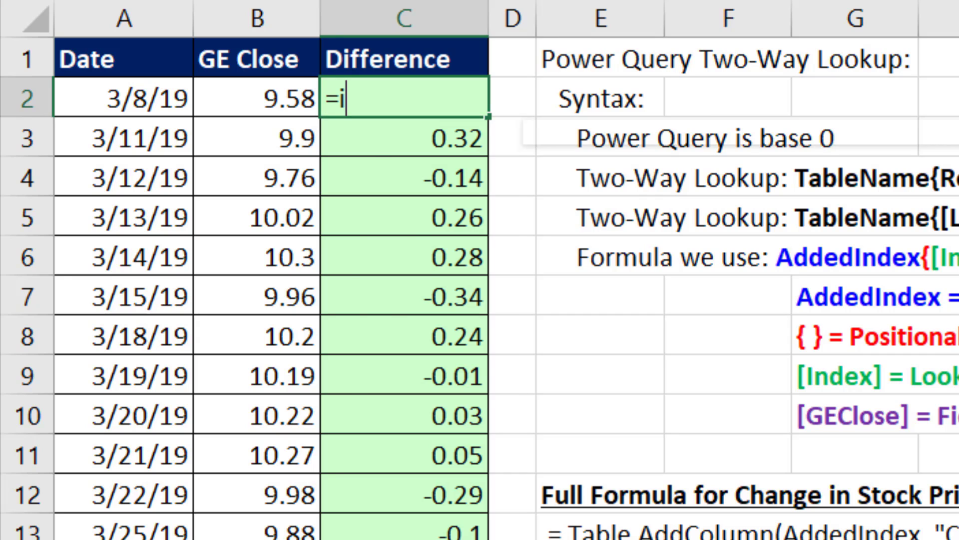
{"action": "key", "text": "Tab"}
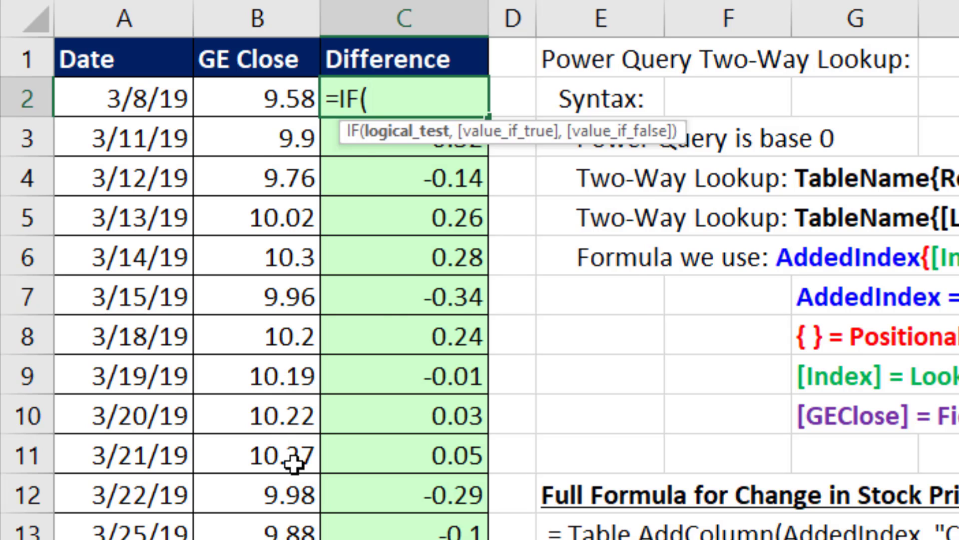
{"action": "type", "text": "rows"}
{"action": "key", "text": "Tab"}
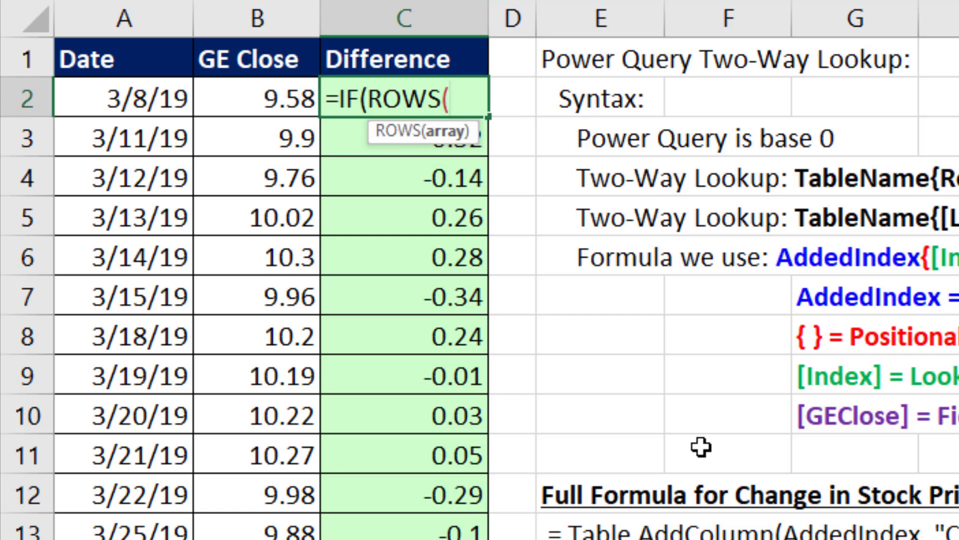
{"action": "type", "text": "C$"}
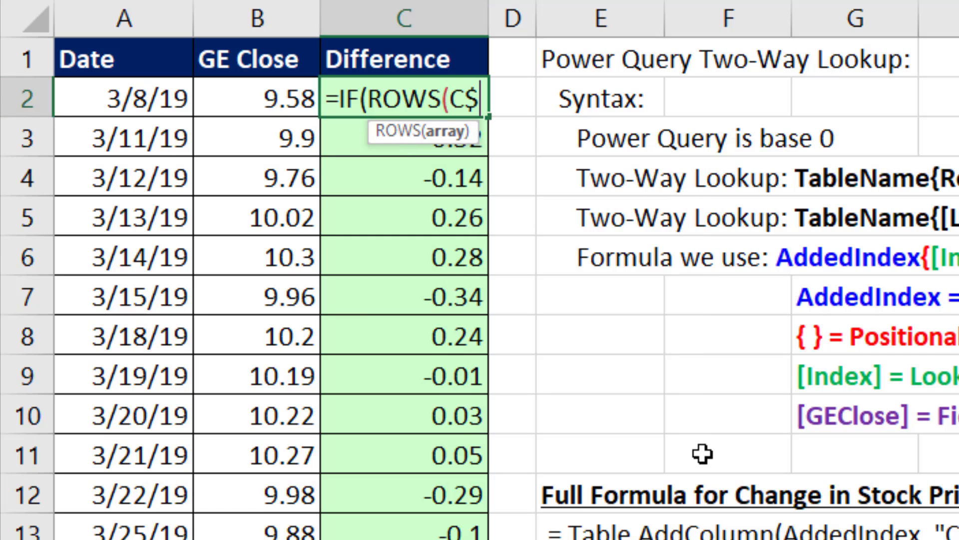
{"action": "type", "text": "2:C2)"}
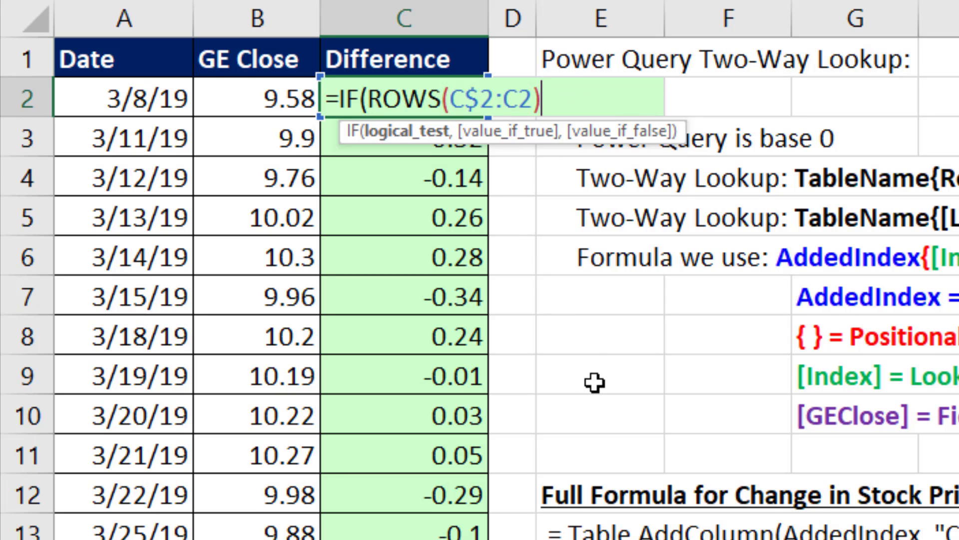
{"action": "type", "text": "=1,"}
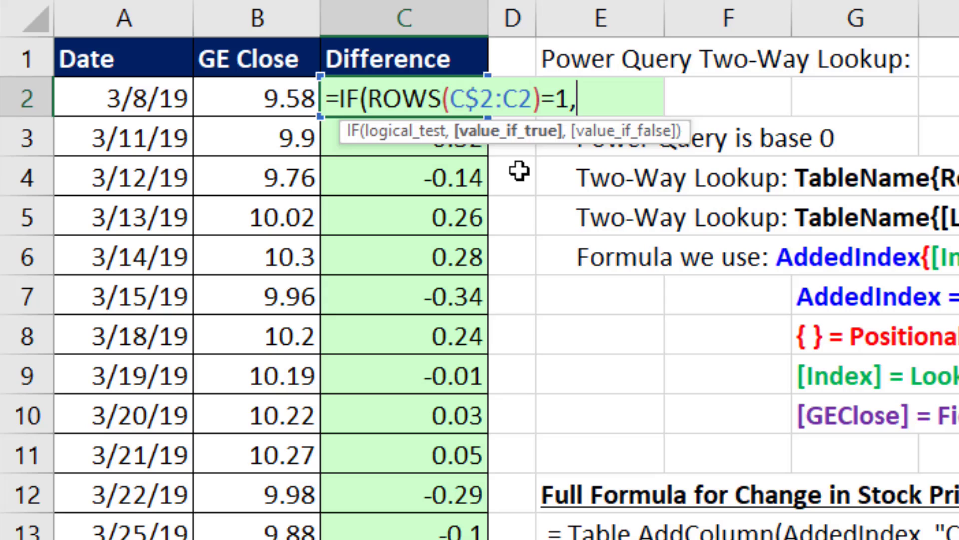
- Complete C2's formula as =IF(ROWS(C$2:C2)=1,"",B2-B1) and commit it
{"action": "type", "text": "\"\""}
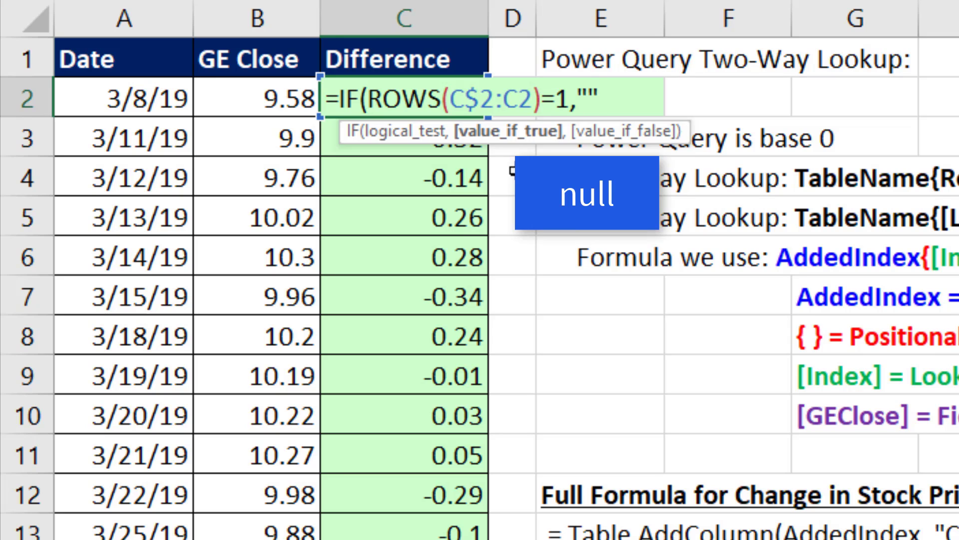
{"action": "type", "text": ","}
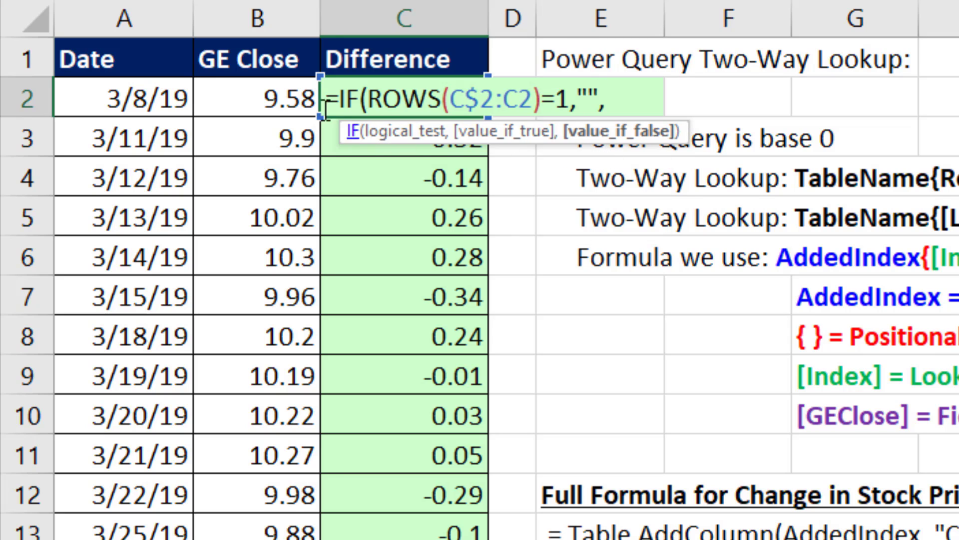
{"action": "left_click", "coordinate": [273, 100]}
{"action": "type", "text": "-"}
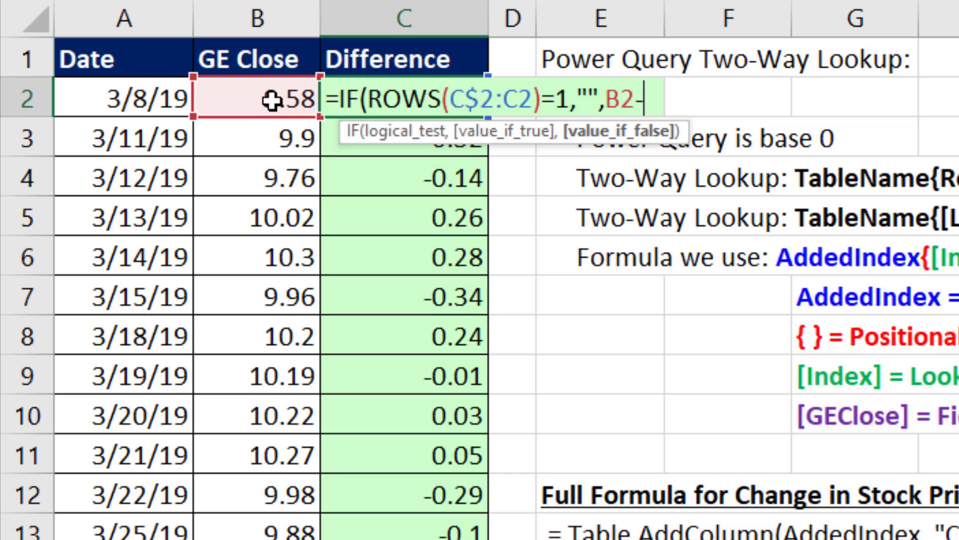
{"action": "left_click", "coordinate": [267, 64]}
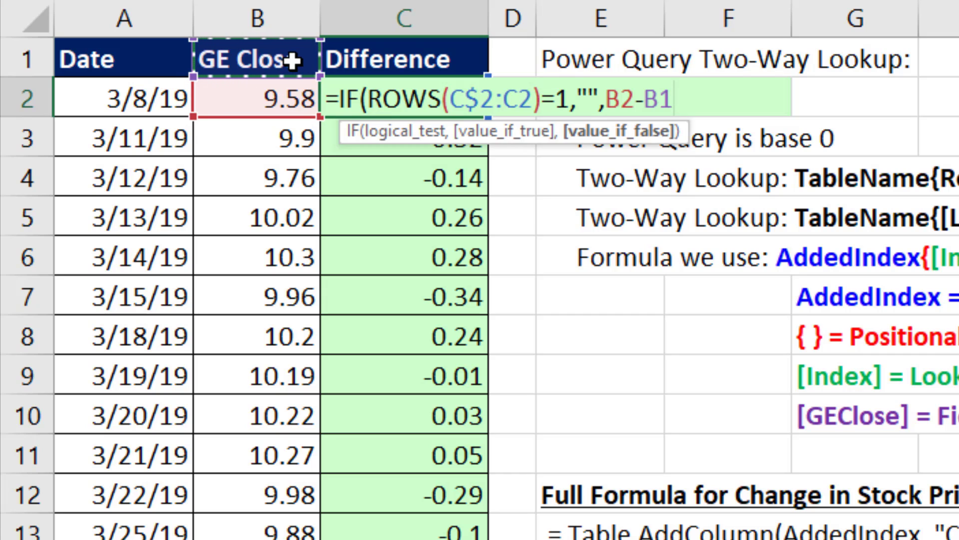
{"action": "type", "text": ")"}
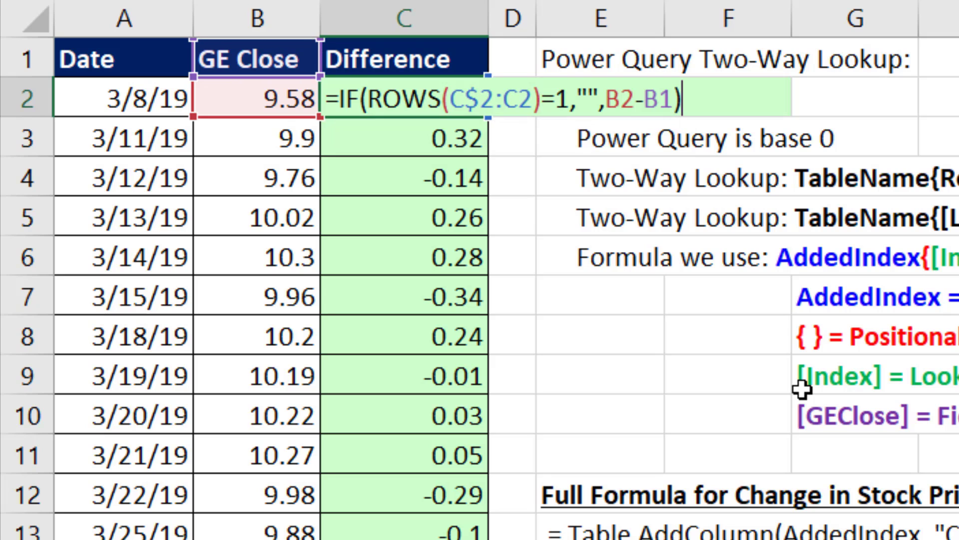
{"action": "key", "text": "ctrl+Return"}
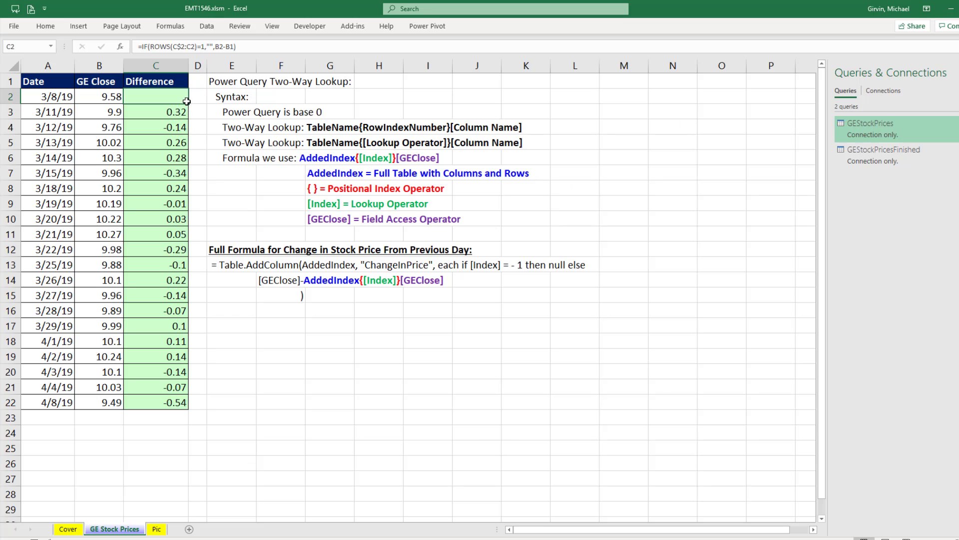
- Fill the formula down to C22 and inspect C22's references and empty-text result
{"action": "double_click", "coordinate": [190, 102]}
{"action": "left_click", "coordinate": [165, 401]}
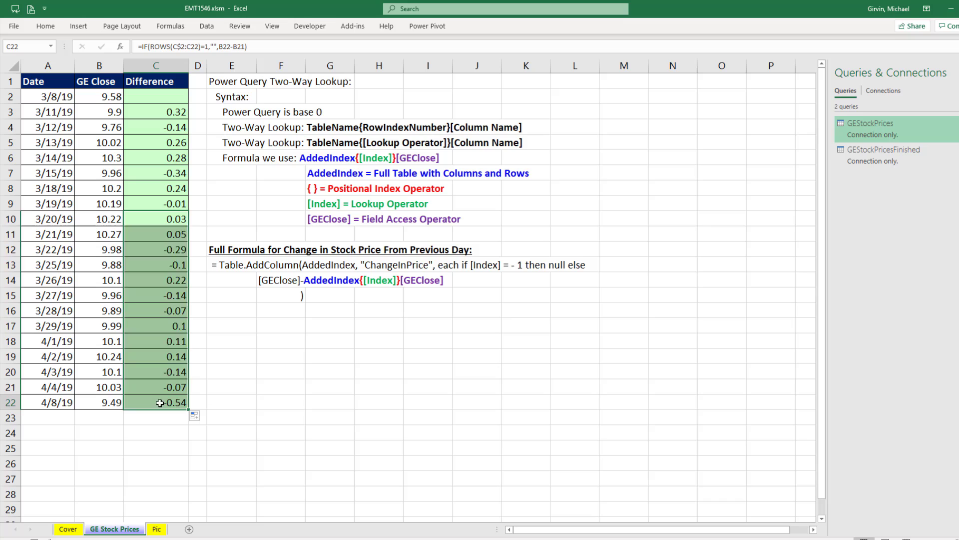
{"action": "double_click", "coordinate": [165, 401]}
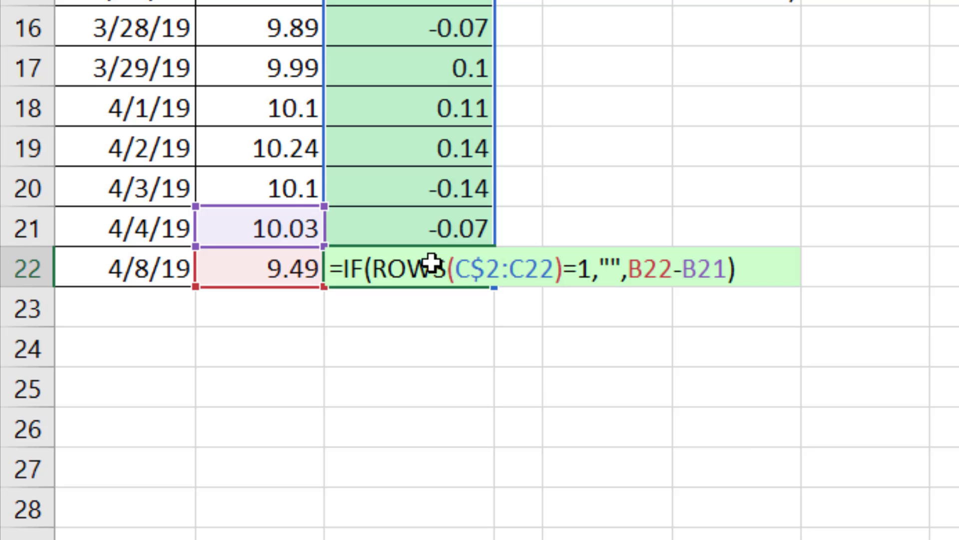
{"action": "left_click", "coordinate": [598, 273]}
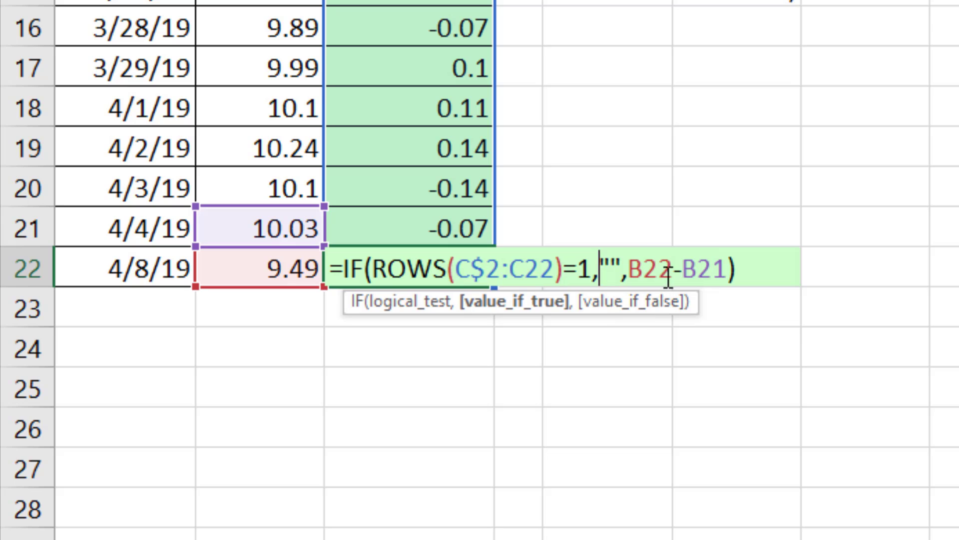
- Leave C22 unchanged and open the GEStockPrices query from Queries & Connections for editing
{"action": "key", "text": "Return"}
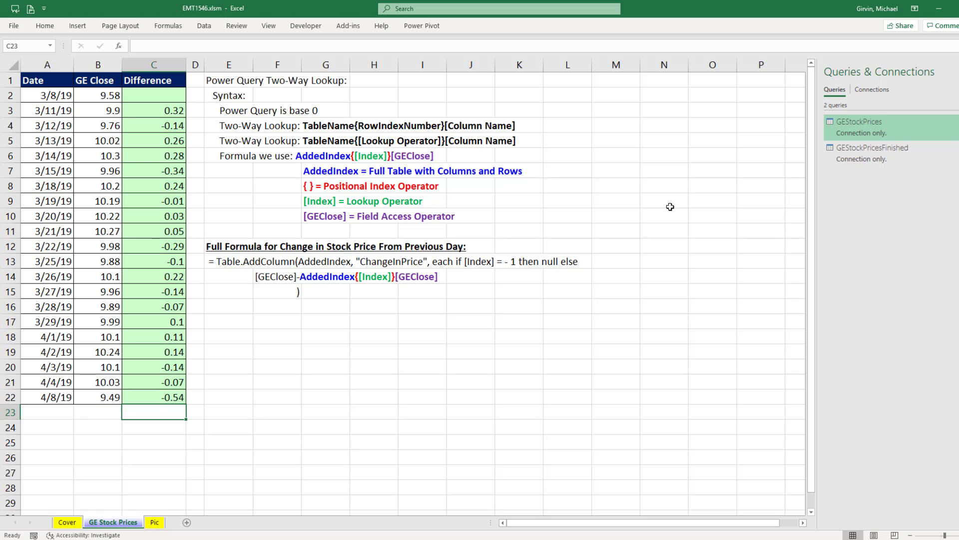
{"action": "mouse_move", "coordinate": [868, 133]}
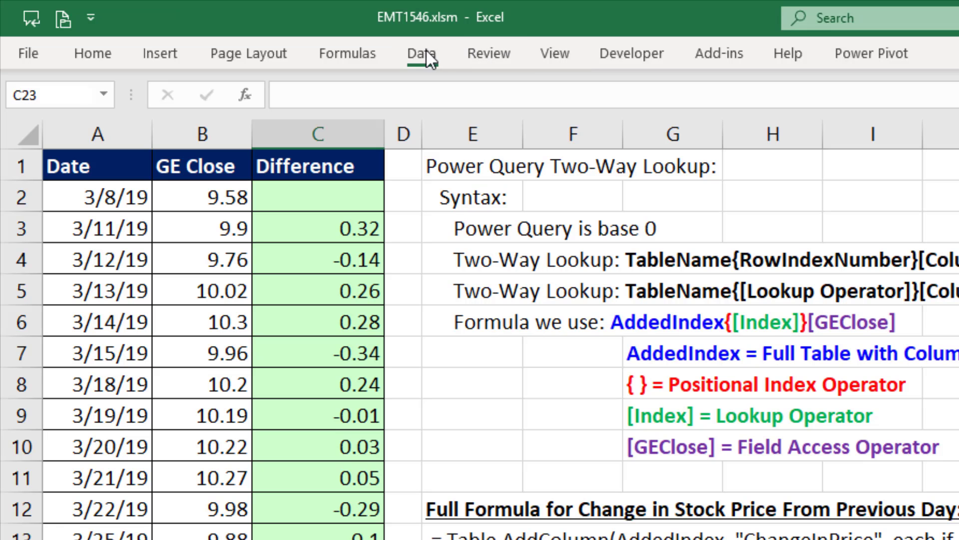
{"action": "left_click", "coordinate": [204, 25]}
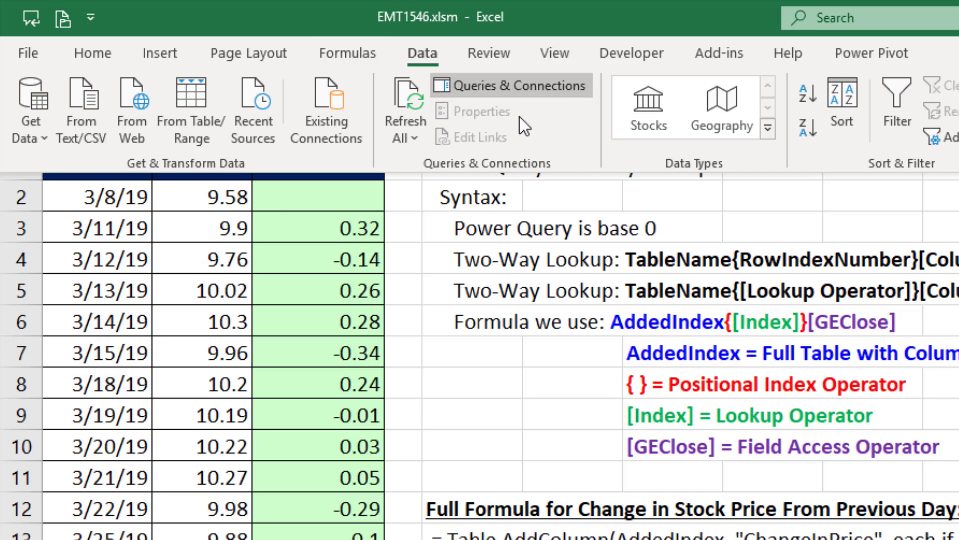
{"action": "left_click", "coordinate": [533, 89]}
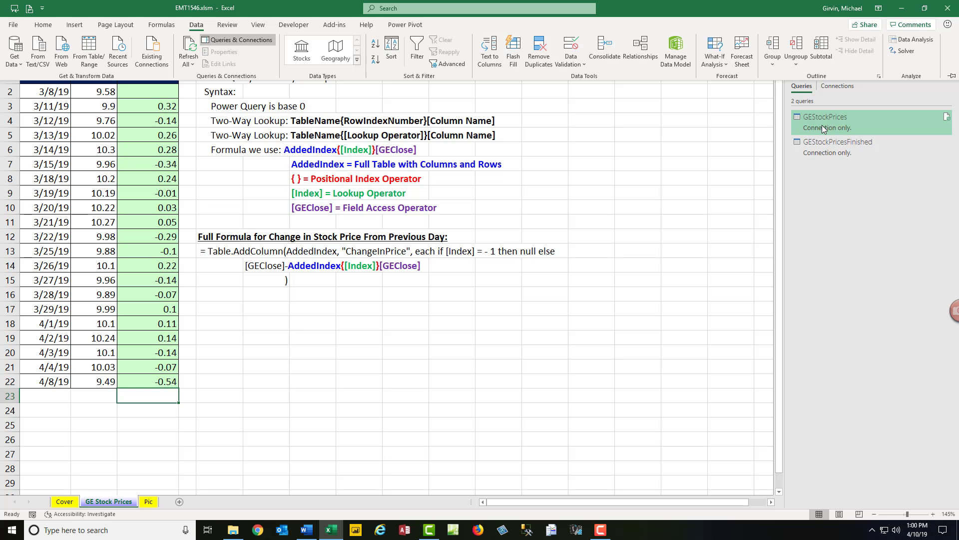
{"action": "left_click", "coordinate": [823, 129]}
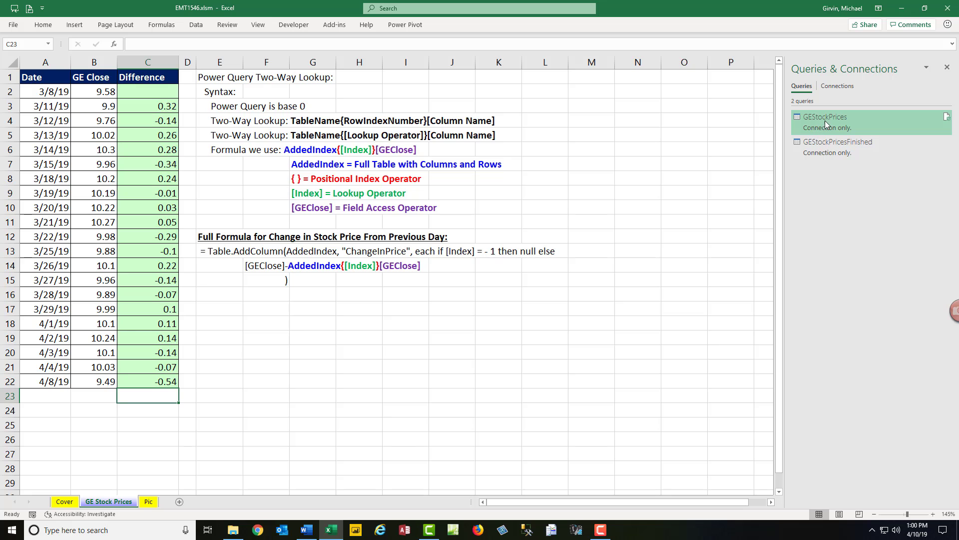
{"action": "double_click", "coordinate": [826, 122]}
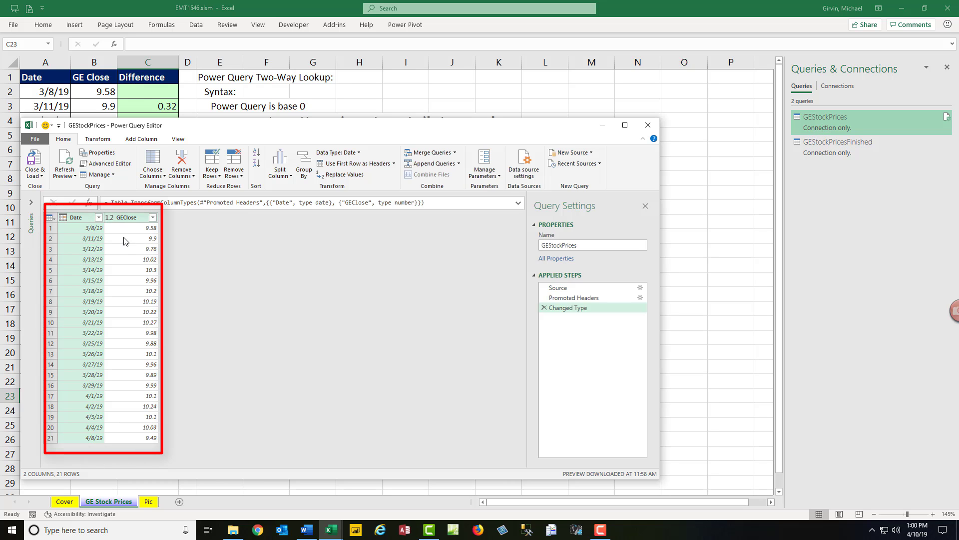
- Rename the query to GEStockPricesChangeInStockPrice and bring up the Index Column numbering options
{"action": "left_click", "coordinate": [587, 245]}
{"action": "type", "text": "ChangeInStockPrice"}
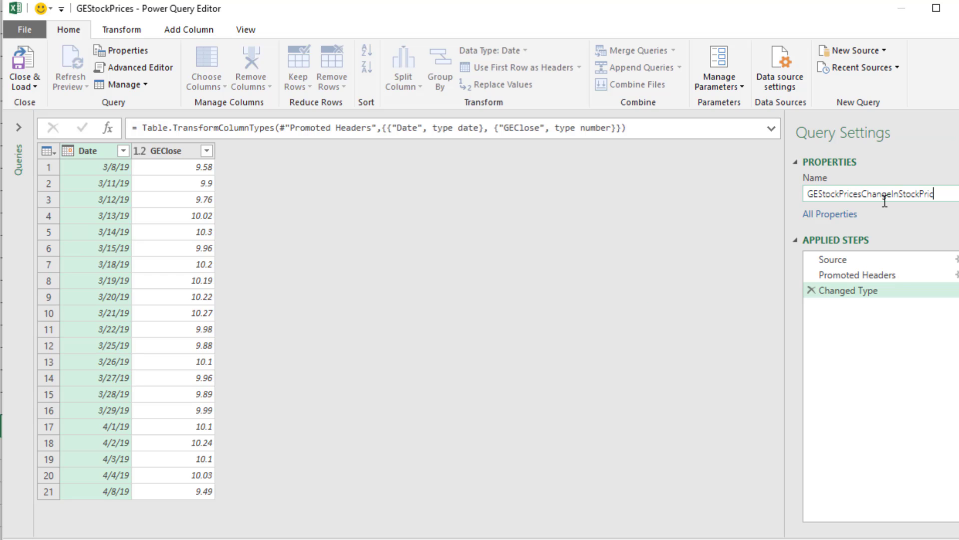
{"action": "key", "text": "Return"}
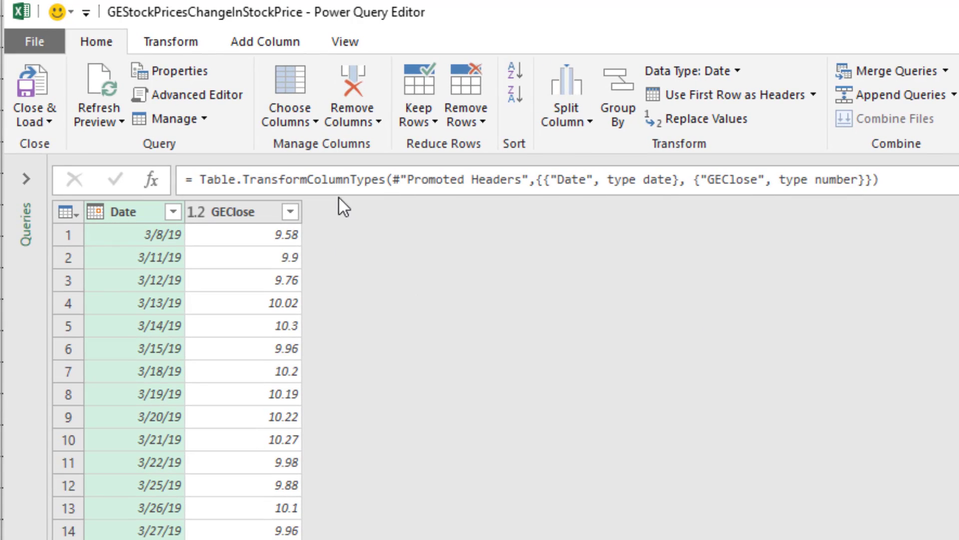
{"action": "left_click", "coordinate": [269, 48]}
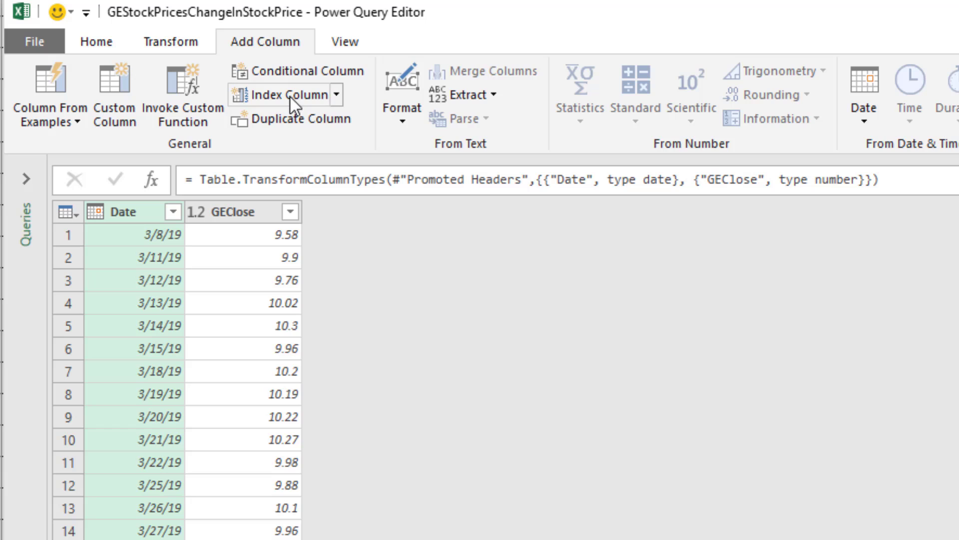
{"action": "left_click", "coordinate": [337, 96]}
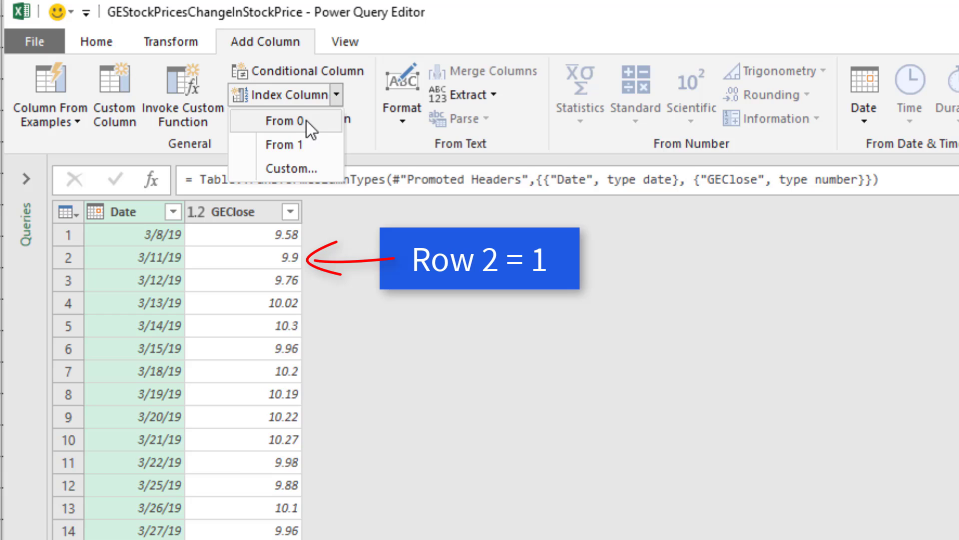
- Add a custom Index column starting at -1 with increment 1
{"action": "left_click", "coordinate": [319, 162]}
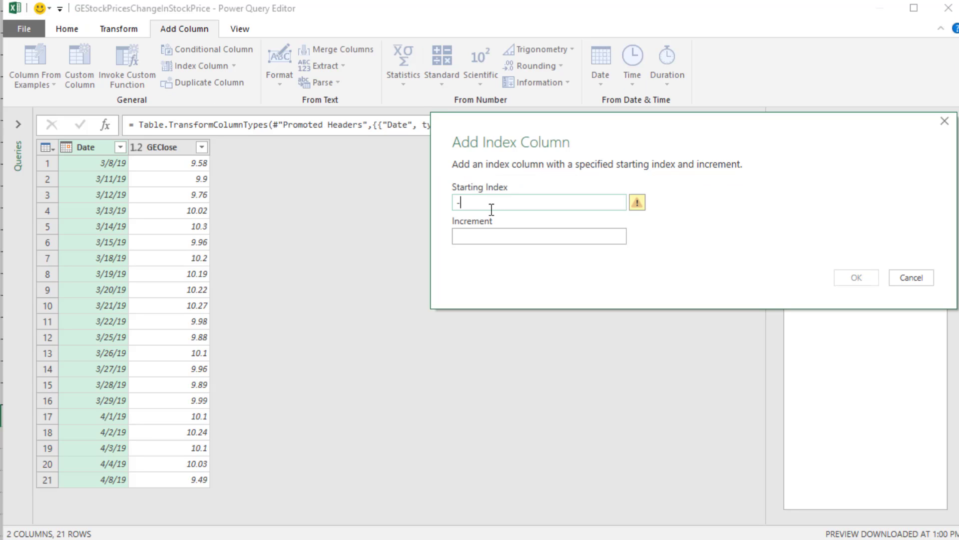
{"action": "type", "text": "-1"}
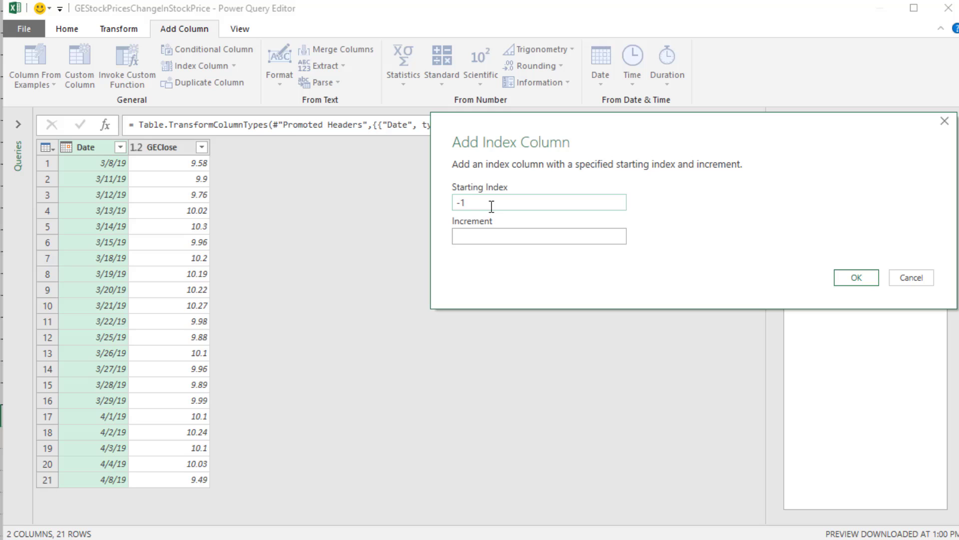
{"action": "left_click", "coordinate": [504, 230]}
{"action": "left_click", "coordinate": [850, 274]}
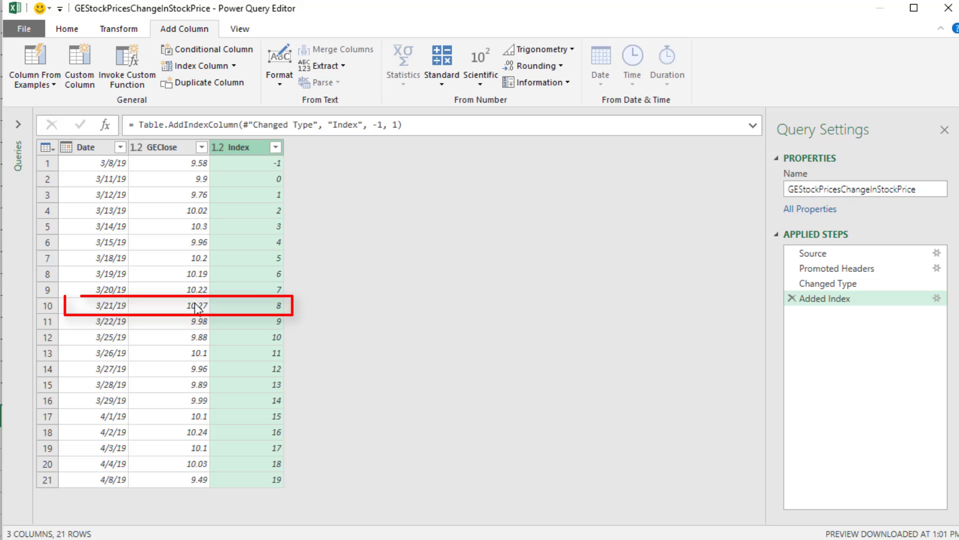
- Rename the Added Index step to AddedIndex
{"action": "key", "text": "F2"}
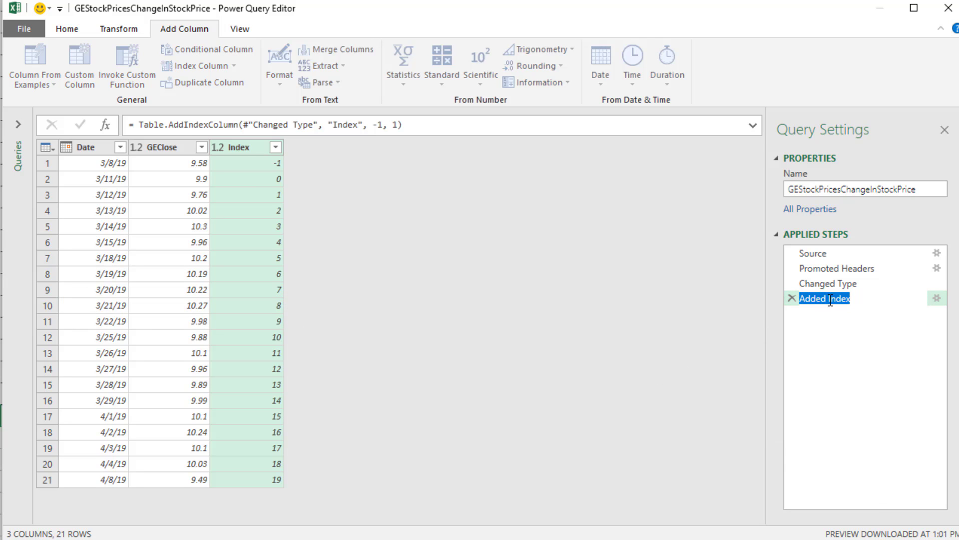
{"action": "left_click", "coordinate": [831, 302]}
{"action": "key", "text": "BackSpace"}
{"action": "key", "text": "Return"}
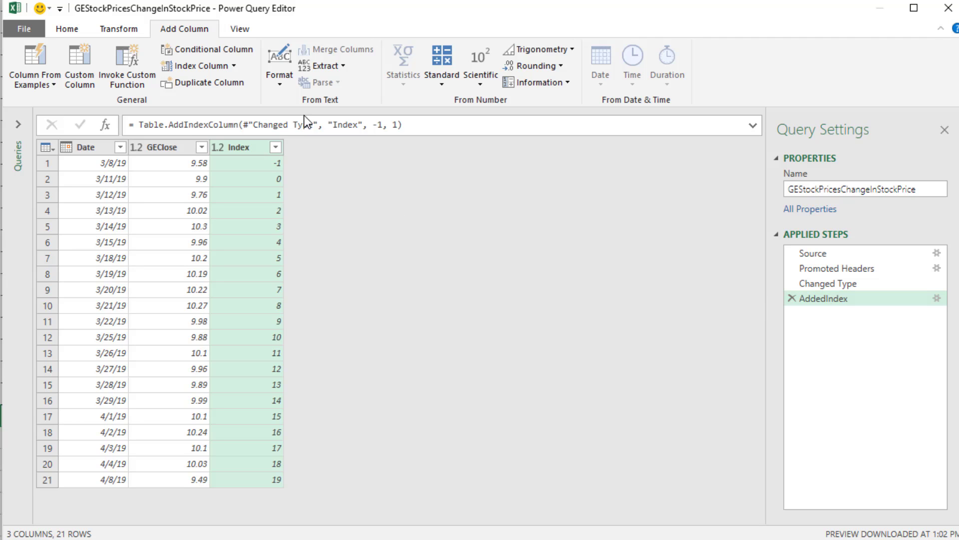
- Define a custom column named ChangeInPrice with the formula = AddedIndex
{"action": "left_click", "coordinate": [84, 73]}
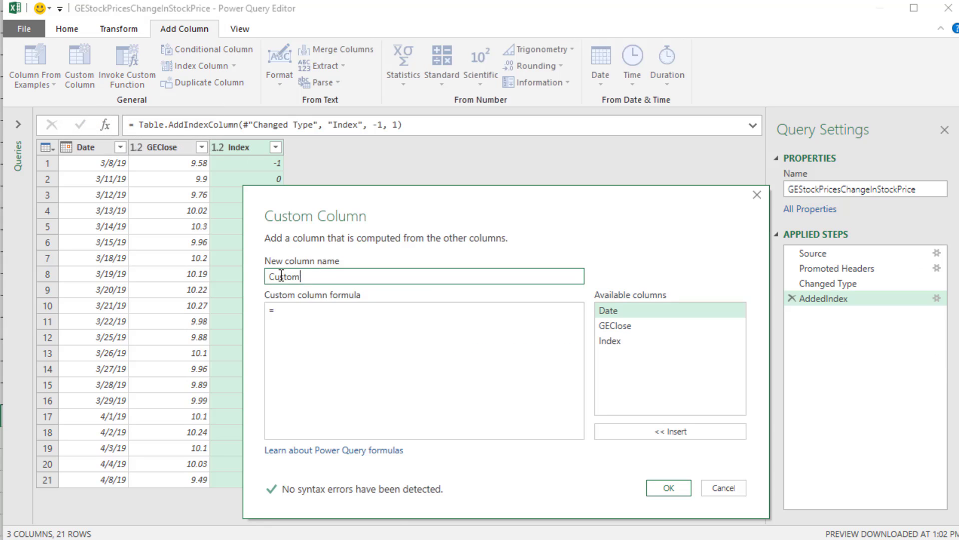
{"action": "type", "text": "ChangeInPrice"}
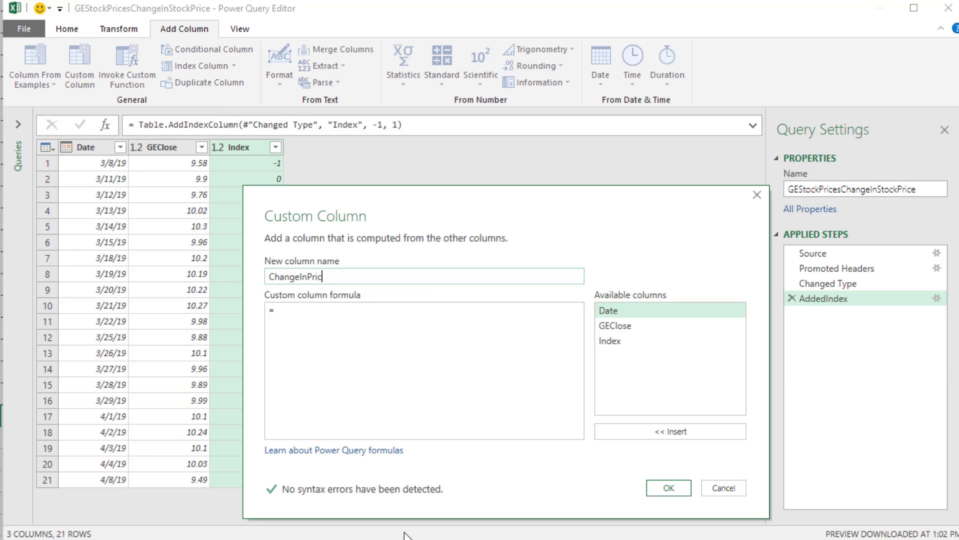
{"action": "left_click", "coordinate": [325, 318]}
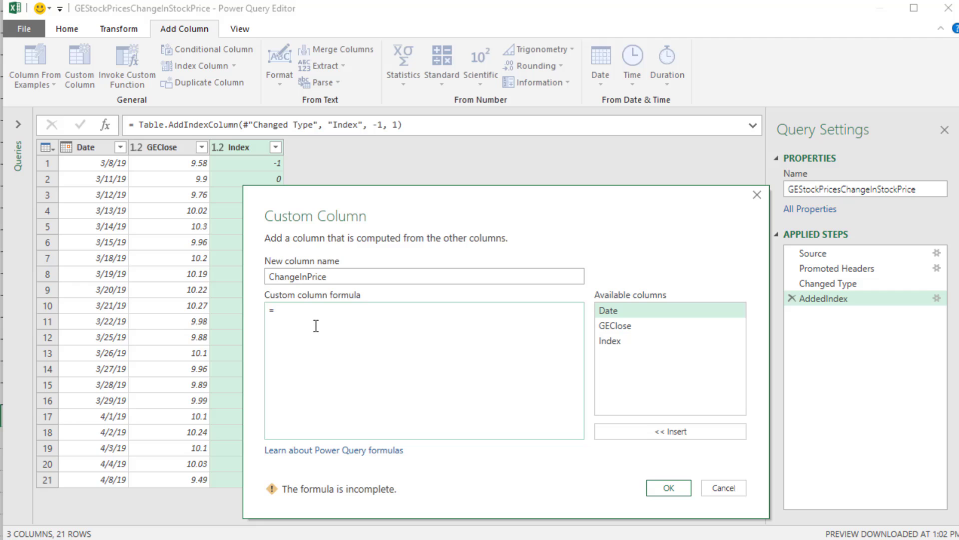
{"action": "type", "text": "AddedIndex"}
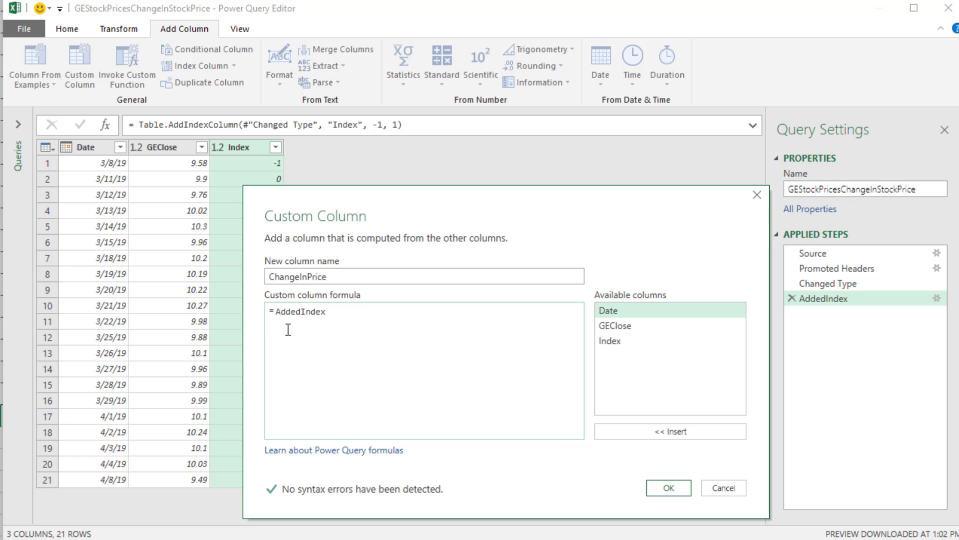
- Add the ChangeInPrice column and preview its nested tables in rows 2, 5 and 9
{"action": "left_click", "coordinate": [667, 488]}
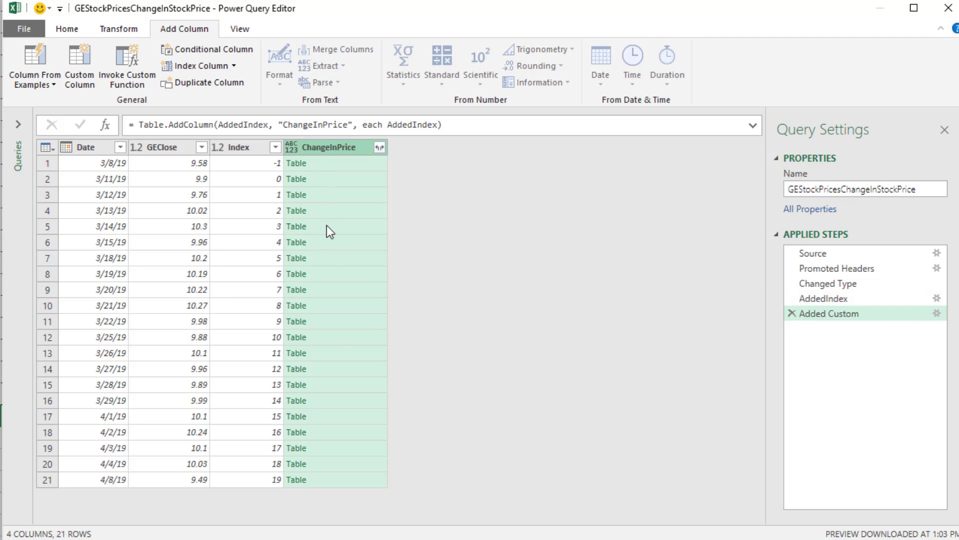
{"action": "left_click", "coordinate": [364, 176]}
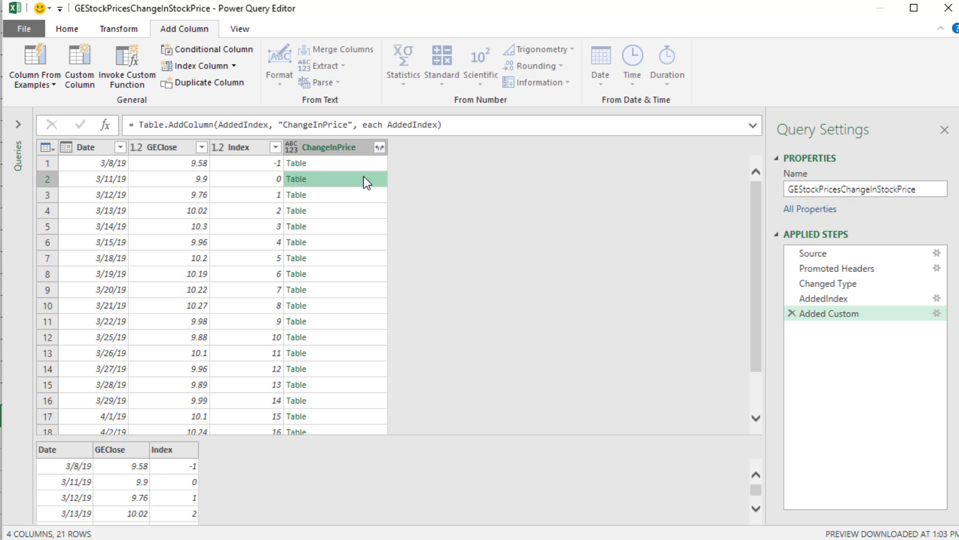
{"action": "left_click", "coordinate": [353, 228]}
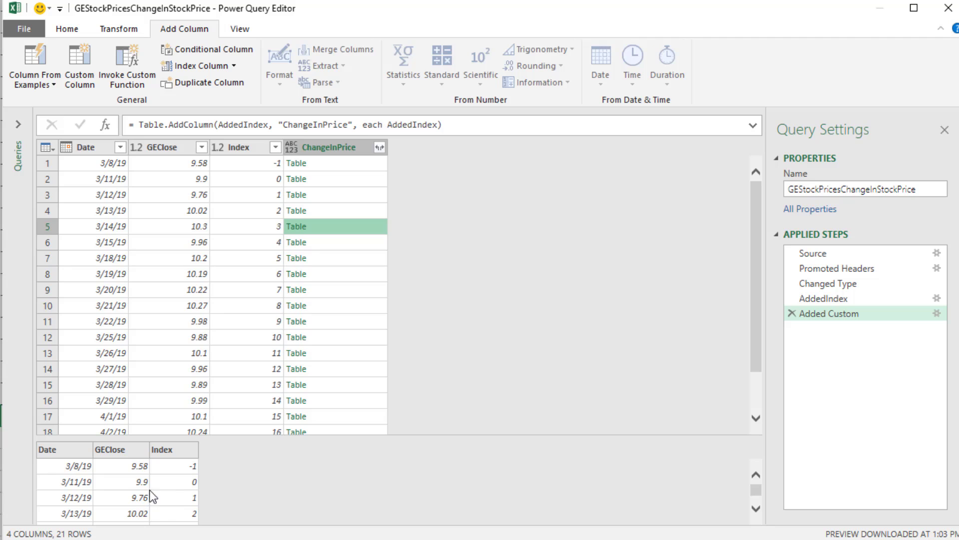
{"action": "left_click", "coordinate": [371, 291]}
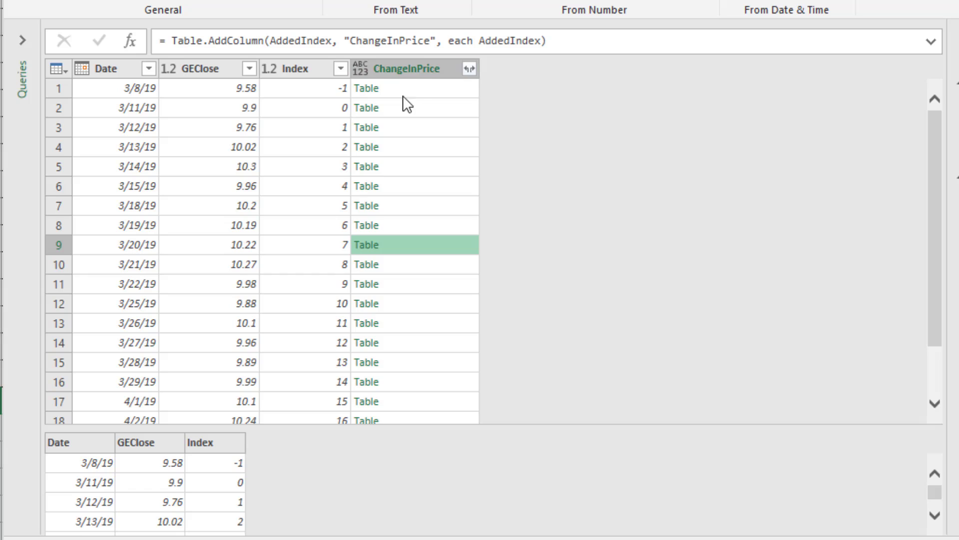
- Change the ChangeInPrice formula to each AddedIndex{4} and preview the resulting records
{"action": "left_click", "coordinate": [543, 41]}
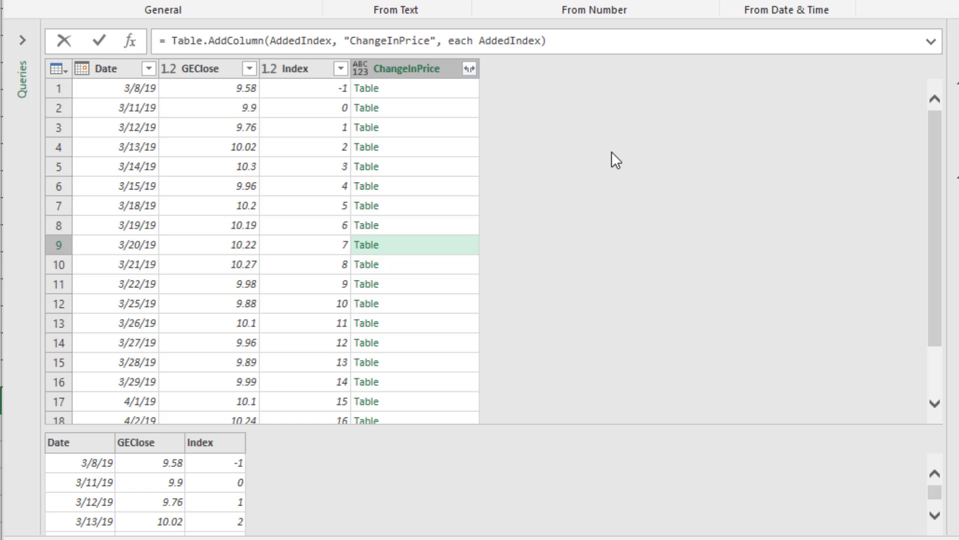
{"action": "type", "text": "{4}"}
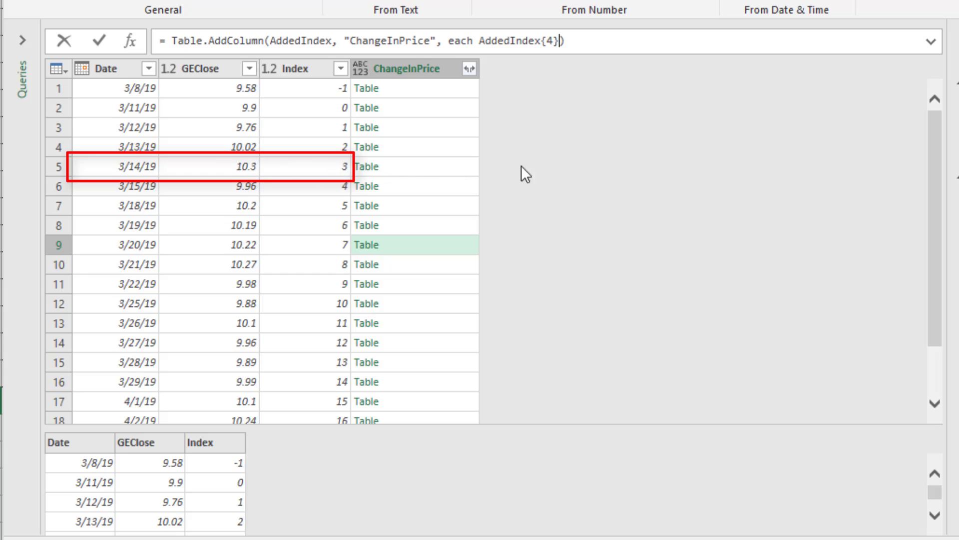
{"action": "key", "text": "Return"}
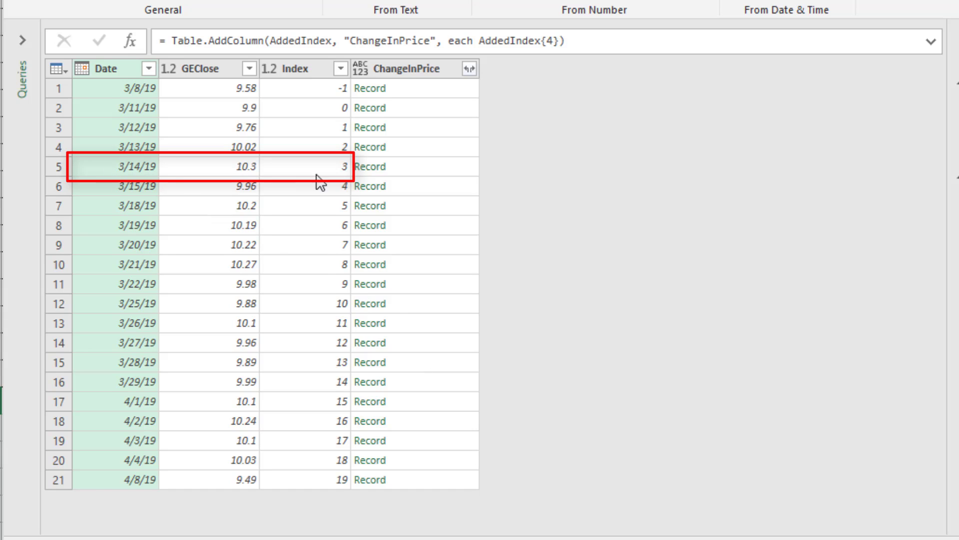
{"action": "left_click", "coordinate": [420, 169]}
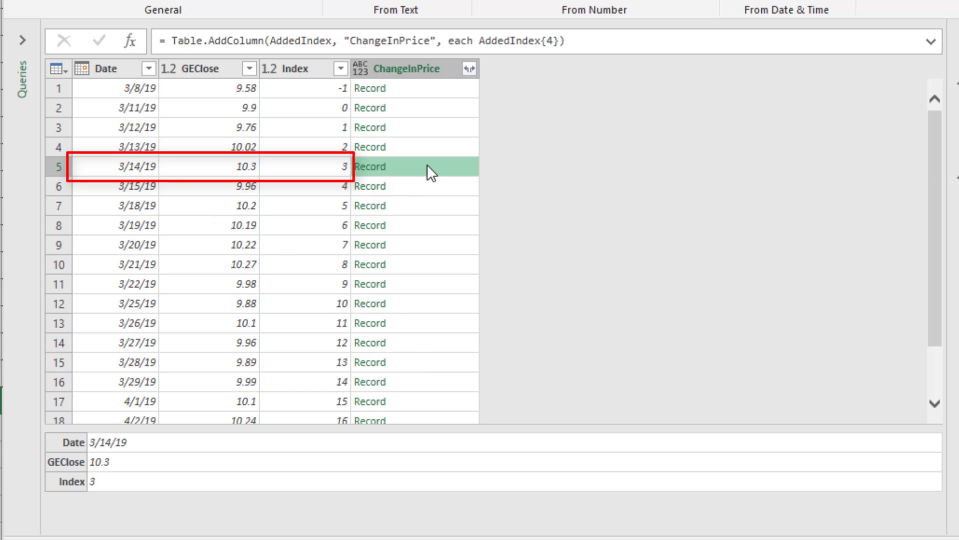
{"action": "left_click", "coordinate": [436, 206]}
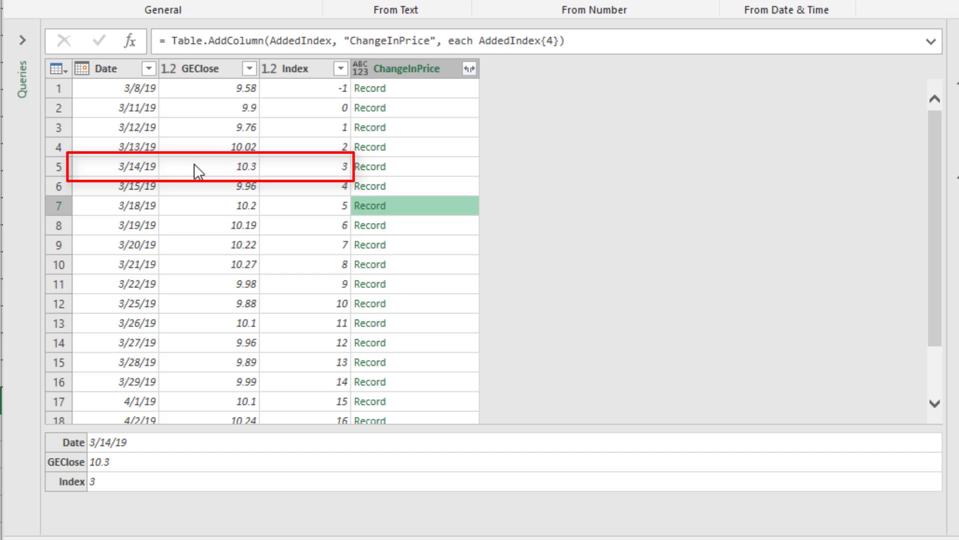
- Append [GEClose] to the formula, fixing the GEClode typo, so every row returns 10.3
{"action": "left_click", "coordinate": [435, 283]}
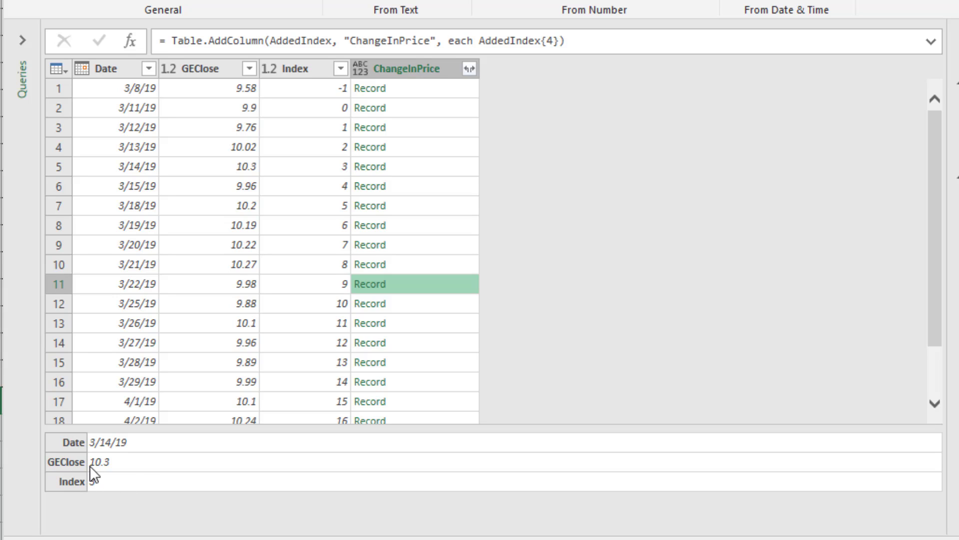
{"action": "left_click", "coordinate": [561, 41]}
{"action": "type", "text": "[G"}
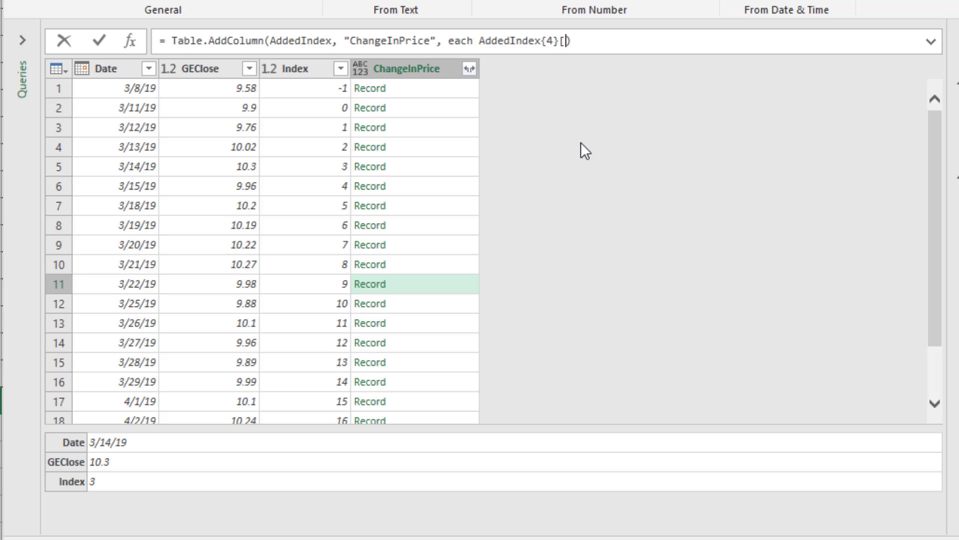
{"action": "type", "text": "EClode]"}
{"action": "key", "text": "Return"}
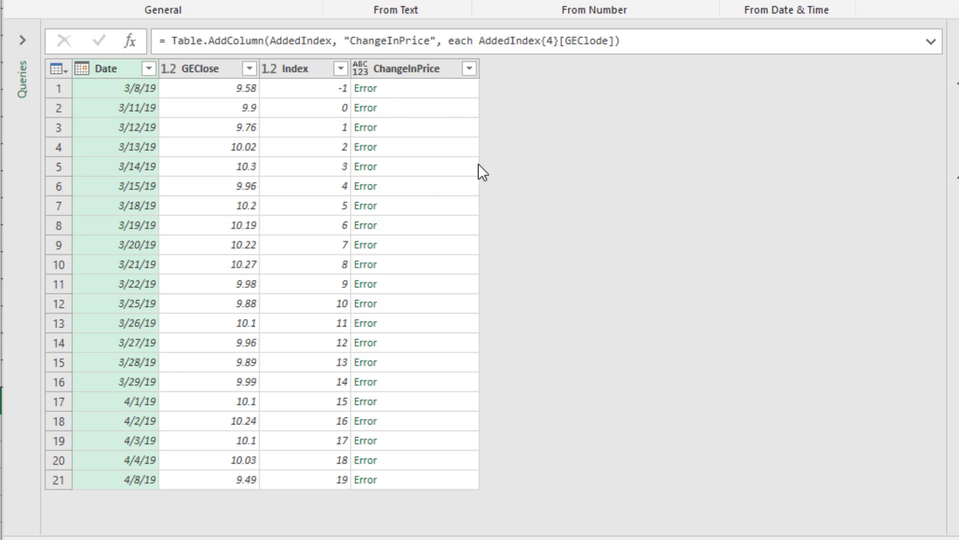
{"action": "left_click", "coordinate": [602, 41]}
{"action": "key", "text": "BackSpace"}
{"action": "type", "text": "s"}
{"action": "key", "text": "Return"}
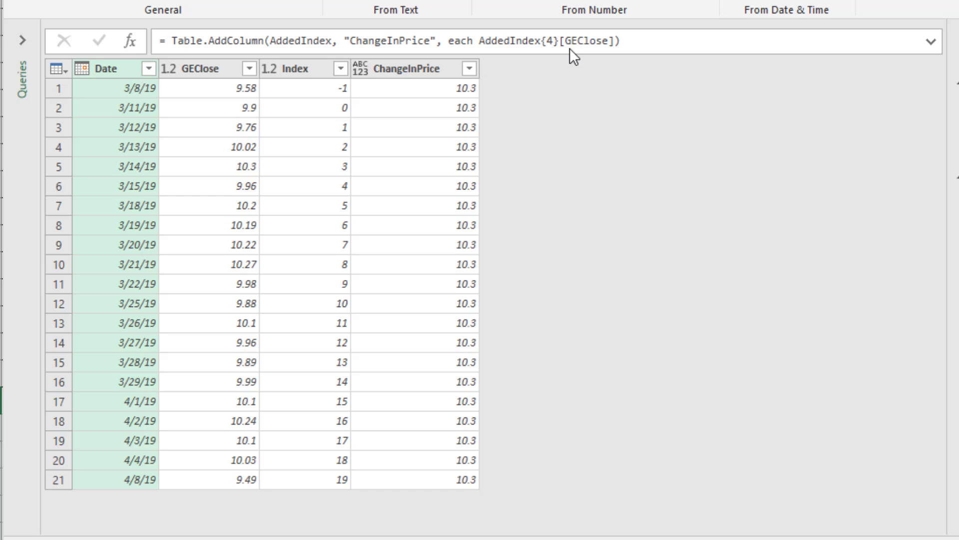
- Replace the fixed position 4 with [Index], so ChangeInPrice uses AddedIndex{[Index]}[GEClose] as the previous day's close
{"action": "left_click", "coordinate": [553, 40]}
{"action": "key", "text": "BackSpace"}
{"action": "type", "text": "[Index"}
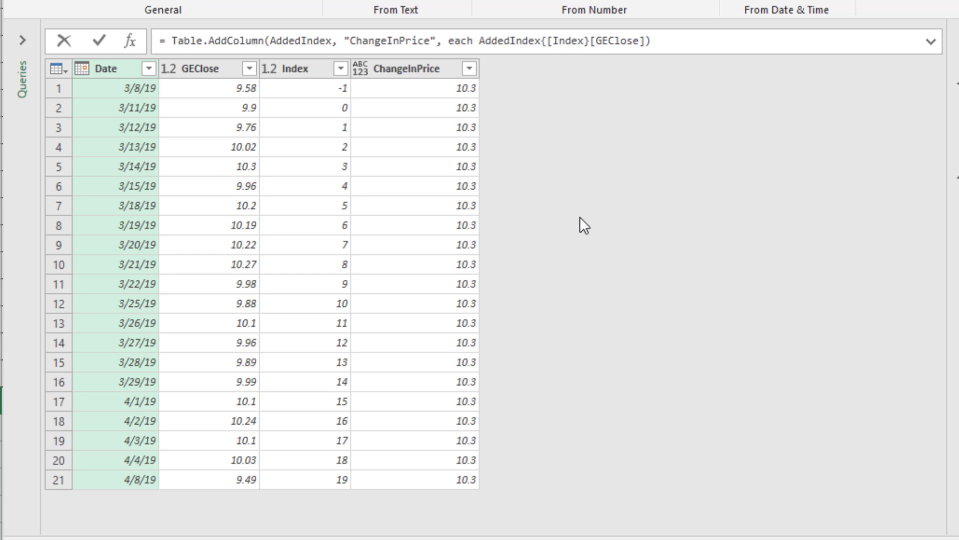
{"action": "type", "text": "]"}
{"action": "key", "text": "Return"}
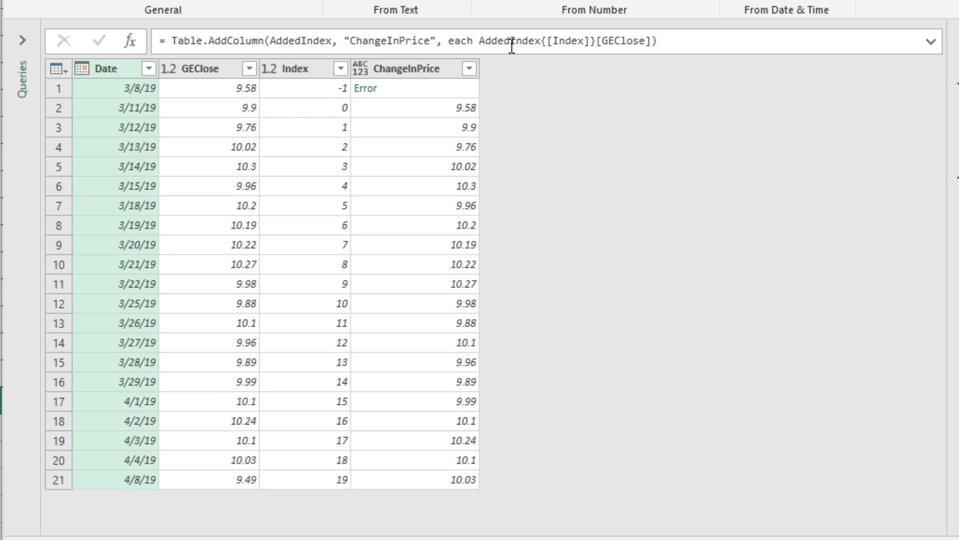
- Change the formula to [GEClose]-AddedIndex{[Index]}[GEClose], correcting the GEClose casing, to show daily price changes
{"action": "left_click_drag", "start_coordinate": [480, 46], "coordinate": [530, 46]}
{"action": "left_click", "coordinate": [476, 41]}
{"action": "type", "text": "[GeClos"}
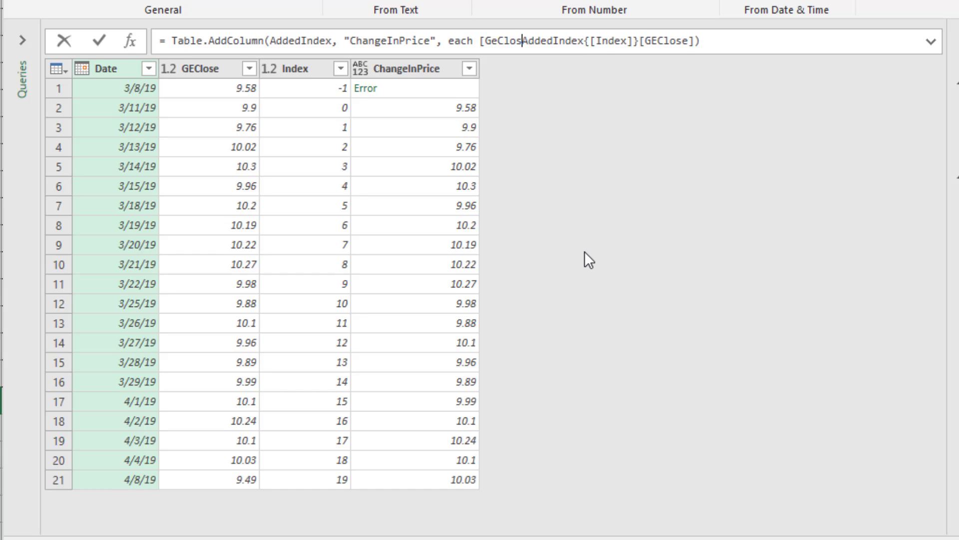
{"action": "type", "text": "e"}
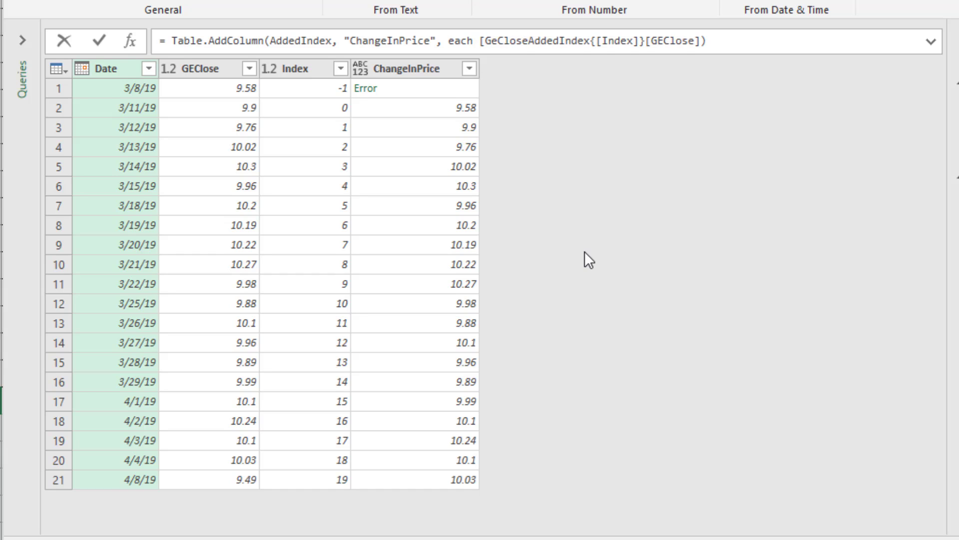
{"action": "type", "text": "]-"}
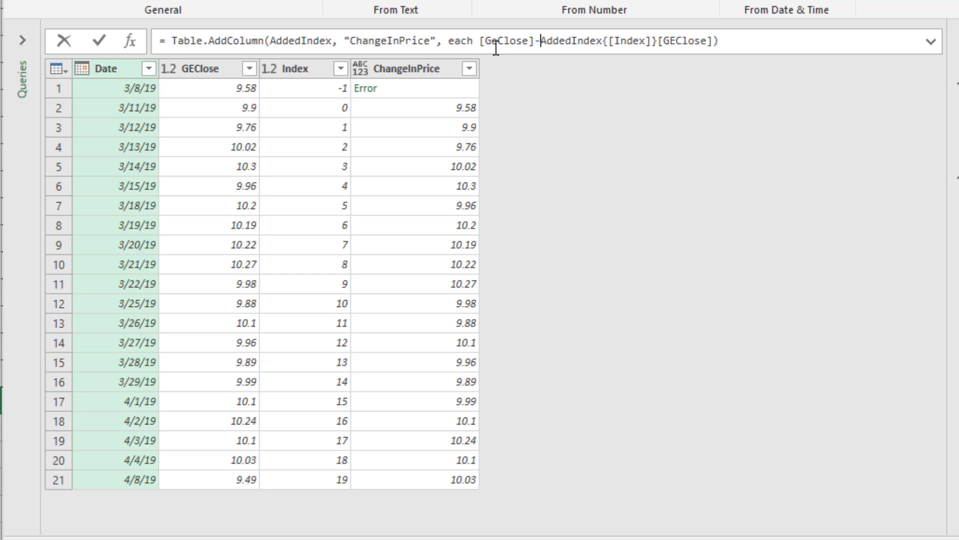
{"action": "key", "text": "Return"}
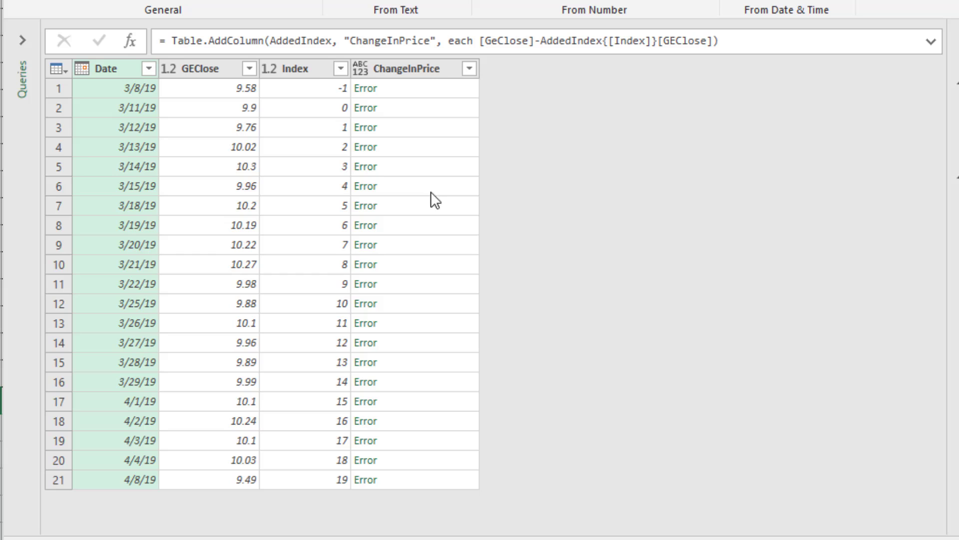
{"action": "left_click", "coordinate": [498, 40]}
{"action": "key", "text": "BackSpace"}
{"action": "type", "text": "E"}
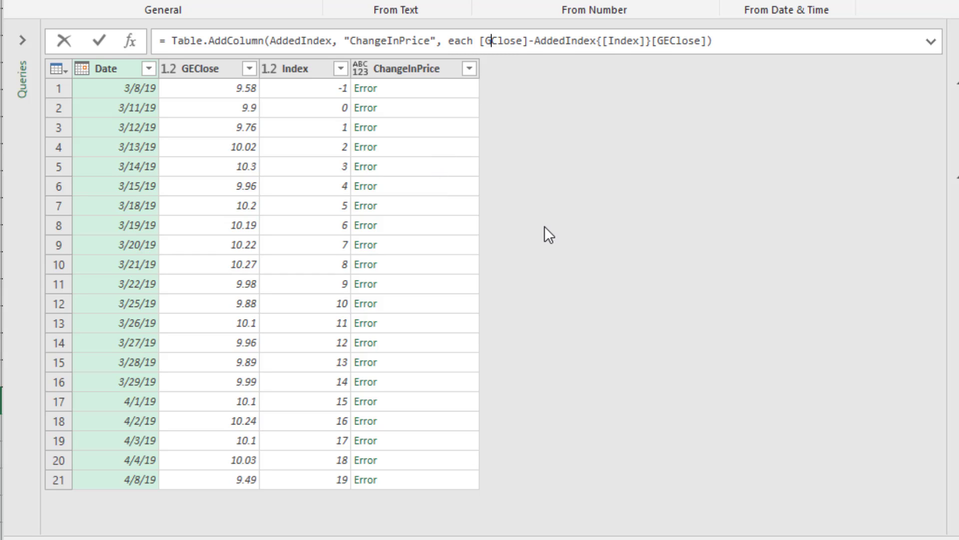
{"action": "key", "text": "Return"}
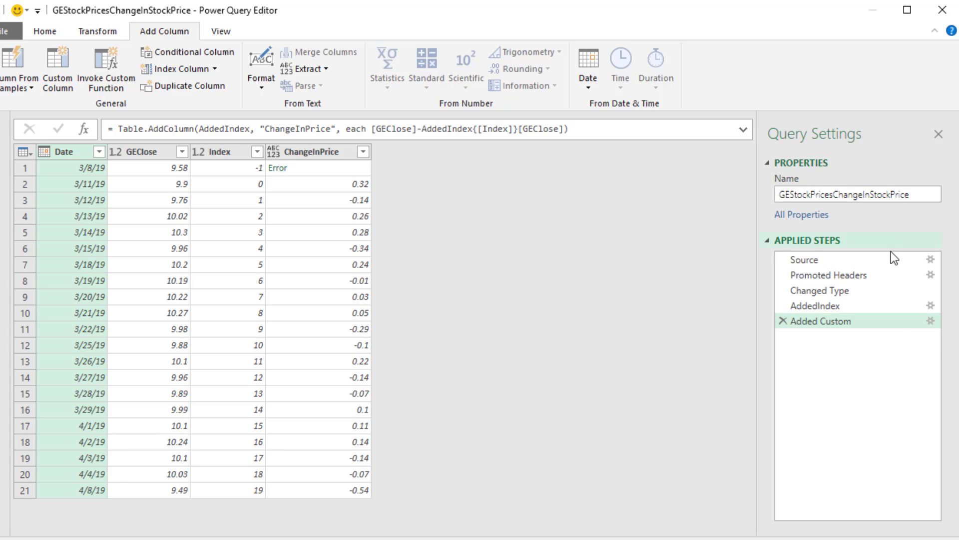
- Prefix the Added Custom formula with 'if [Index] = -1 then nulls else', which raises a 'nulls' error
{"action": "left_click", "coordinate": [931, 321]}
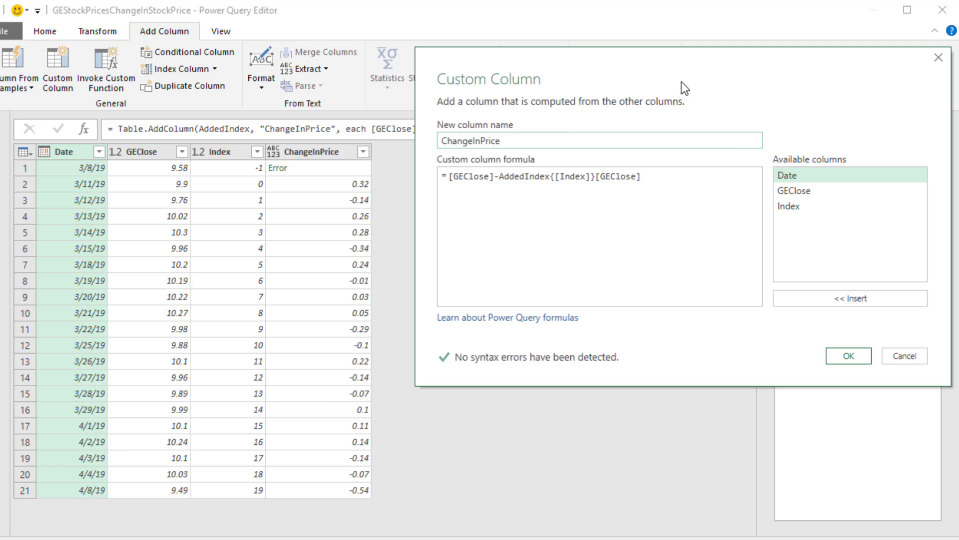
{"action": "left_click_drag", "start_coordinate": [681, 85], "coordinate": [477, 173]}
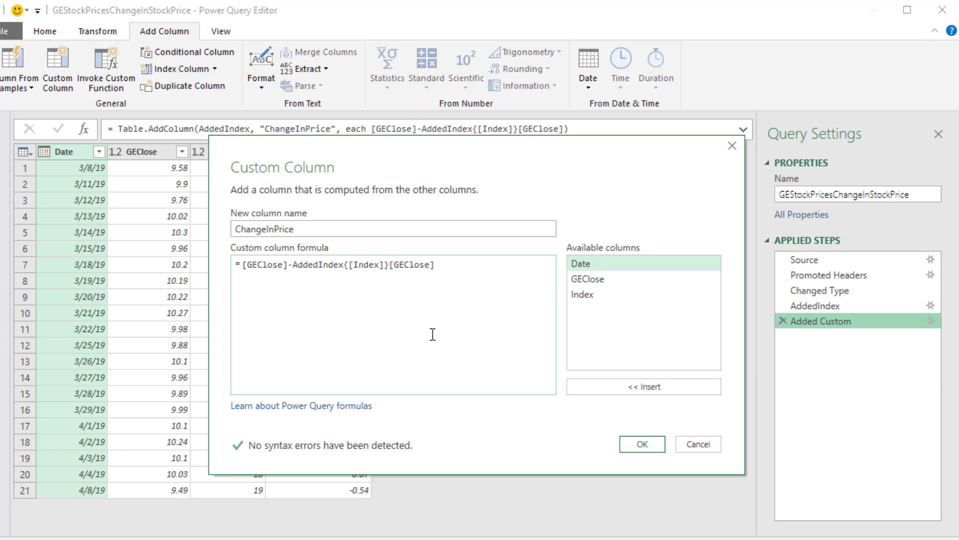
{"action": "type", "text": "if"}
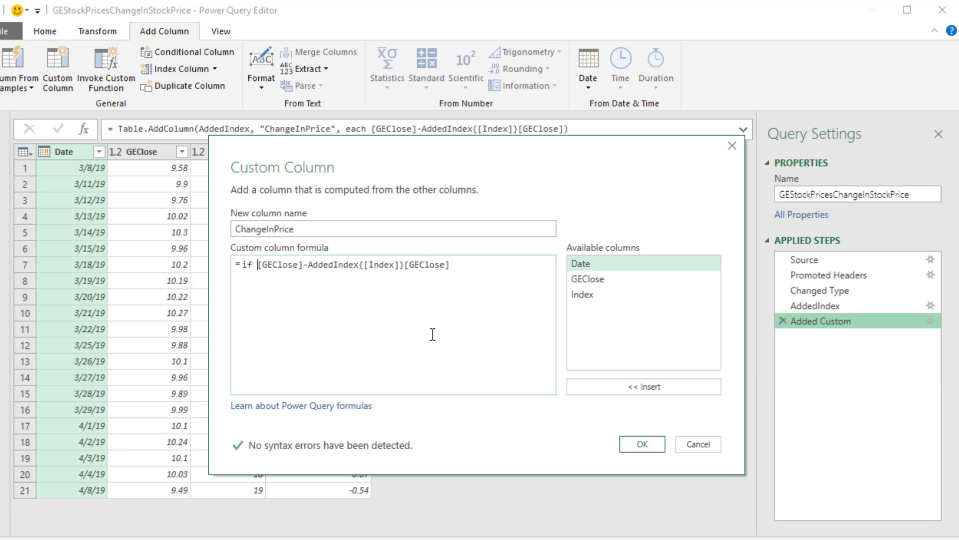
{"action": "left_click_drag", "start_coordinate": [414, 161], "coordinate": [465, 215]}
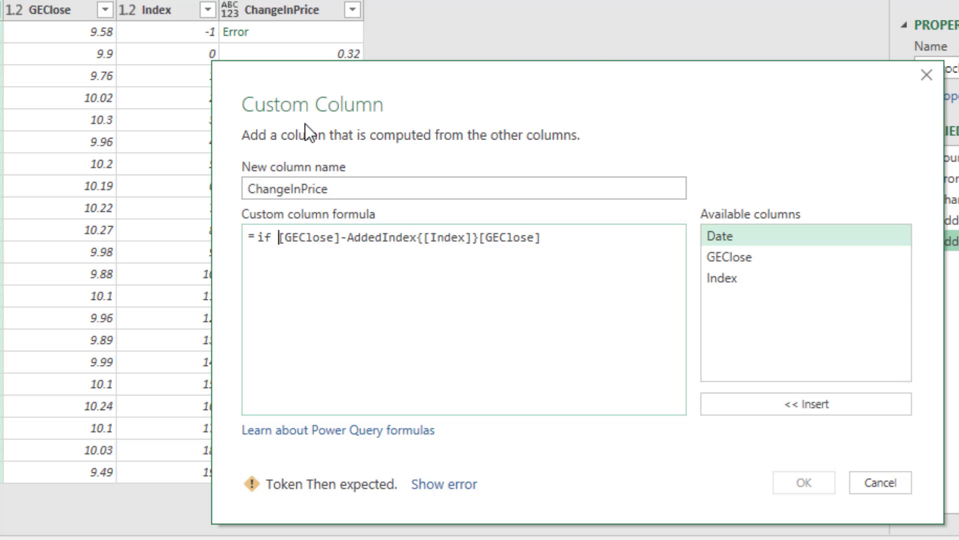
{"action": "double_click", "coordinate": [733, 280]}
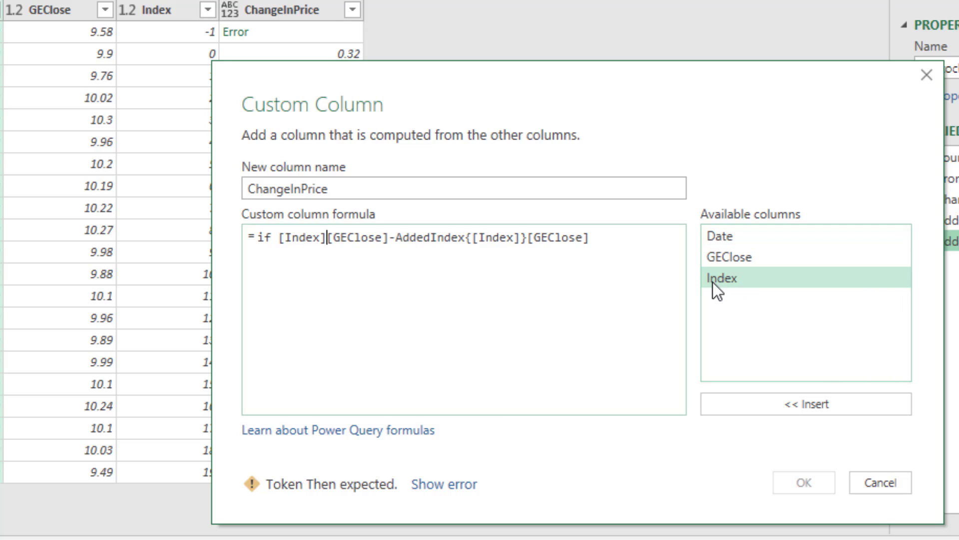
{"action": "type", "text": "= -"}
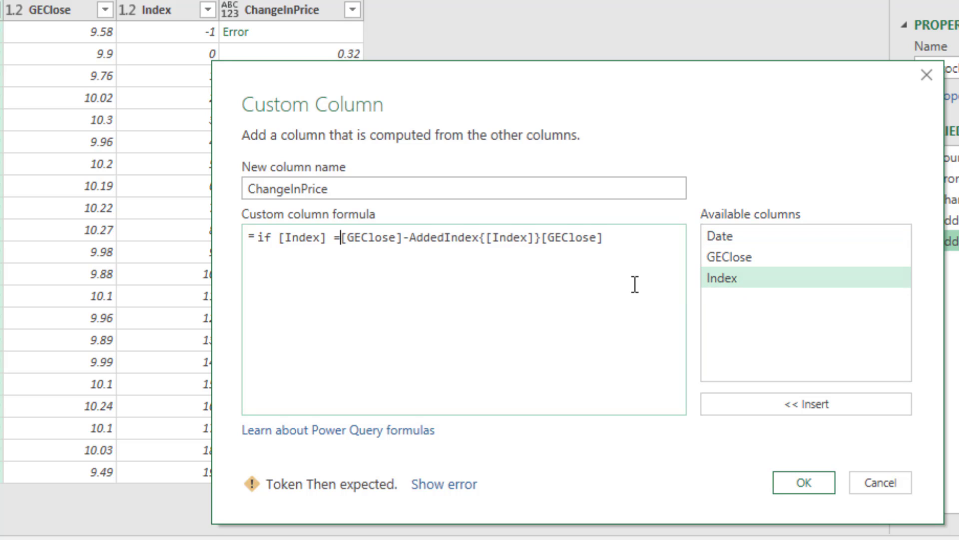
{"action": "type", "text": "1 "}
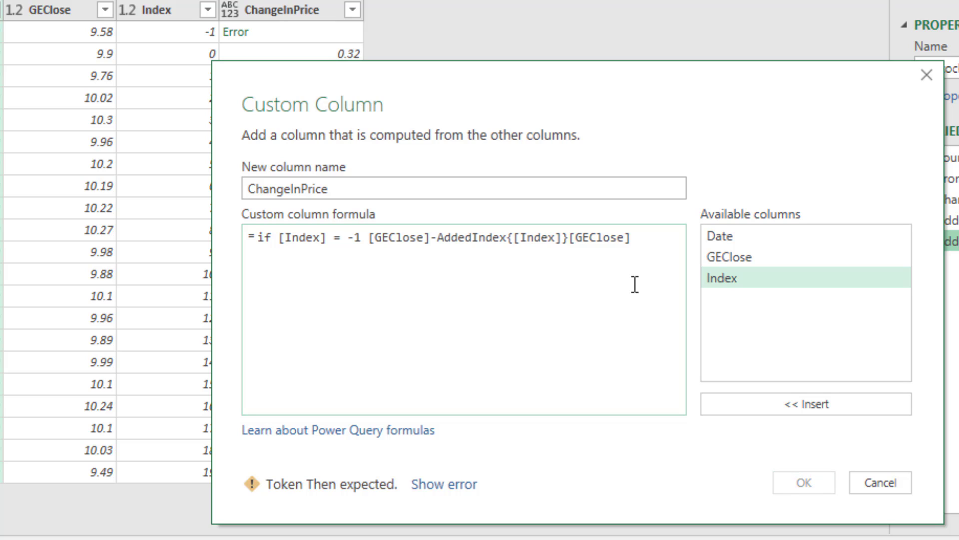
{"action": "type", "text": "then "}
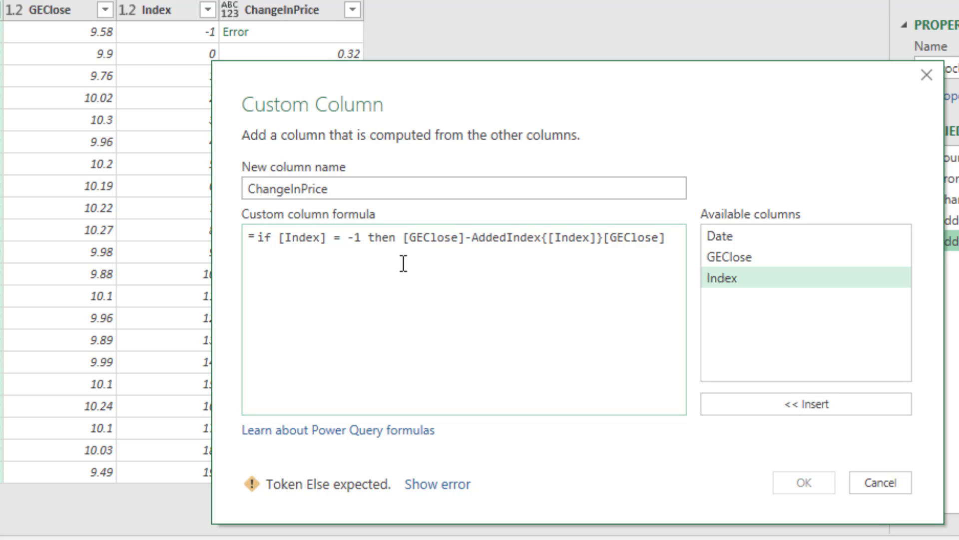
{"action": "type", "text": "null"}
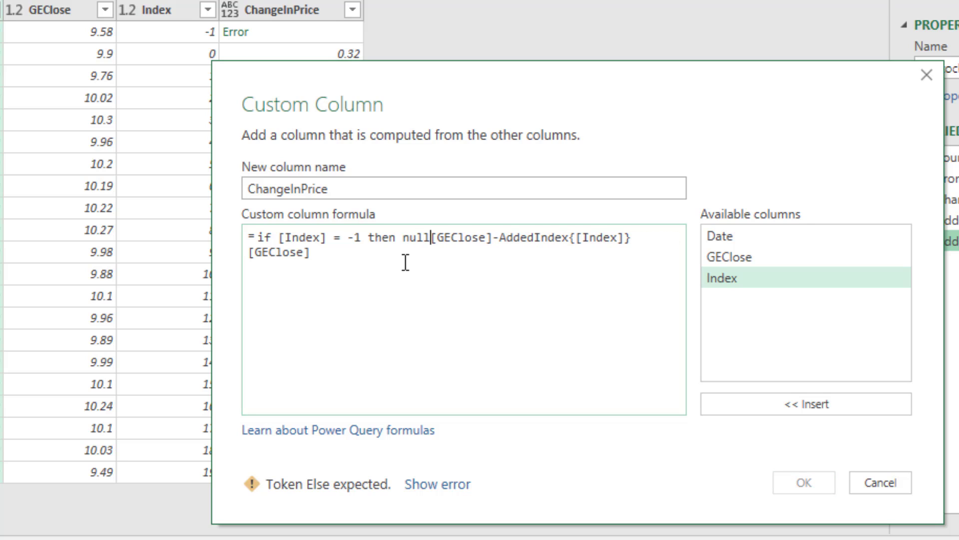
{"action": "type", "text": "s else"}
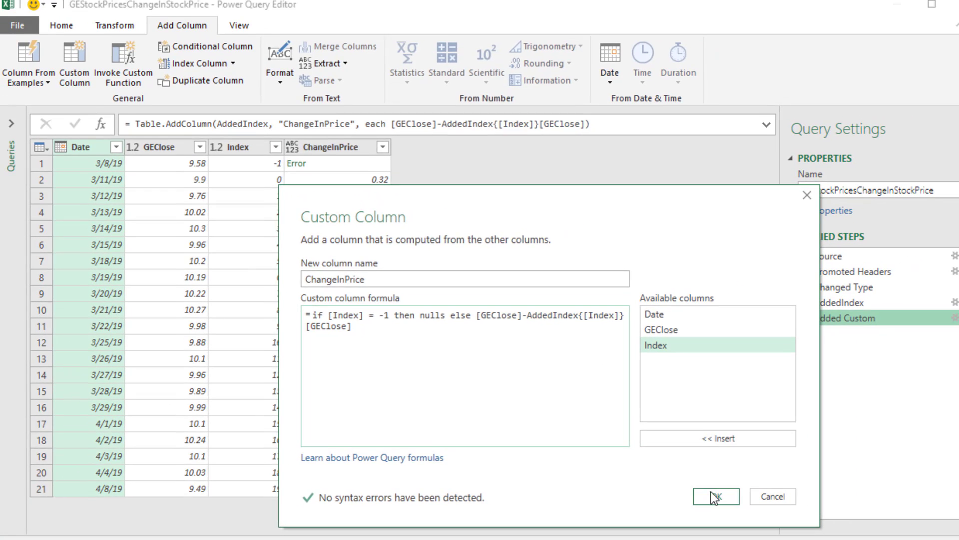
{"action": "left_click", "coordinate": [713, 494]}
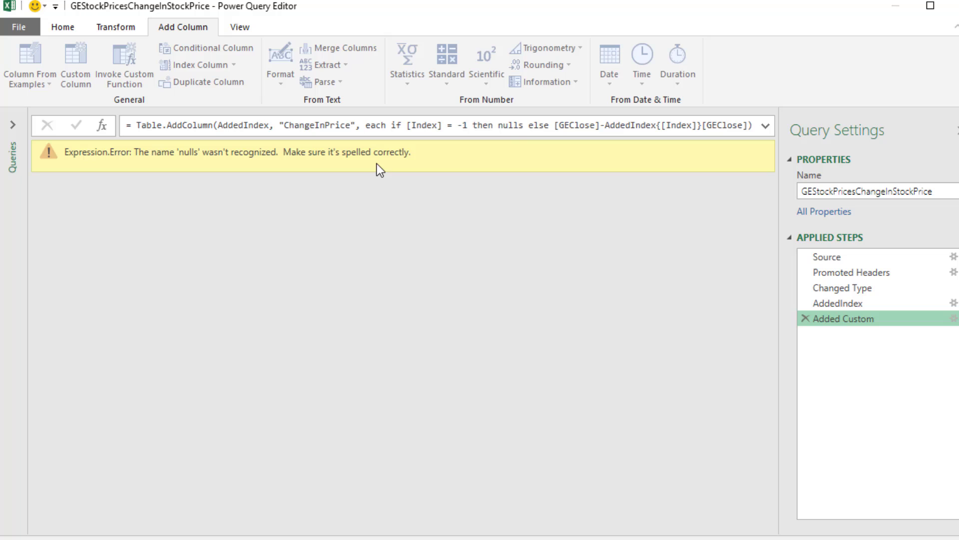
- Fix 'nulls' to 'null' in the formula so row 1 of ChangeInPrice shows null
{"action": "left_click", "coordinate": [519, 128]}
{"action": "key", "text": "Delete"}
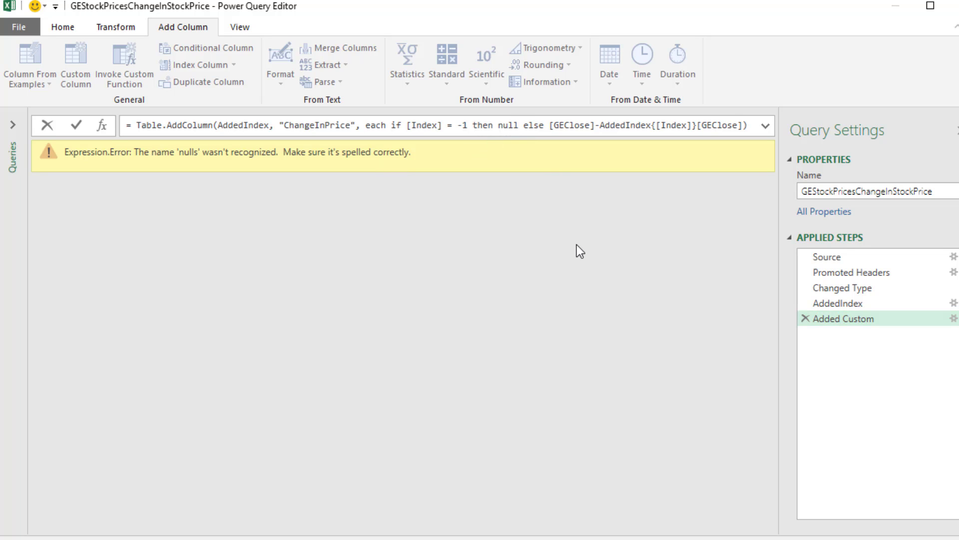
{"action": "key", "text": "Return"}
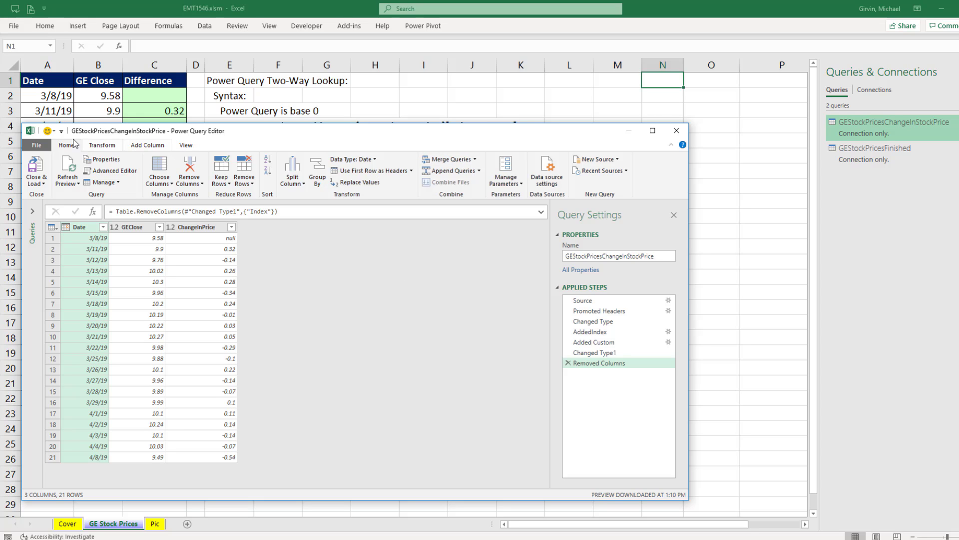
- Close & Load the query, then load it as a table at $N$1 on the existing worksheet
{"action": "left_click", "coordinate": [43, 182]}
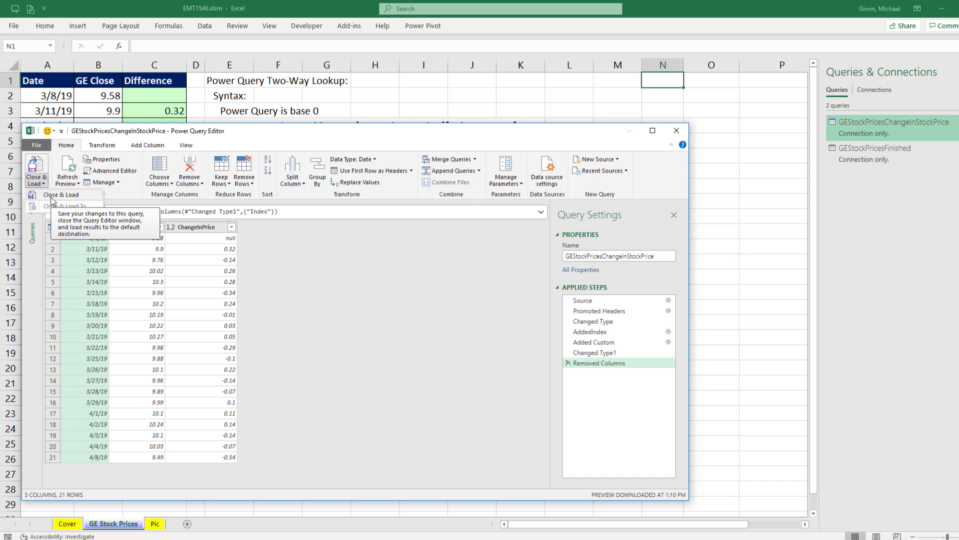
{"action": "left_click", "coordinate": [51, 200]}
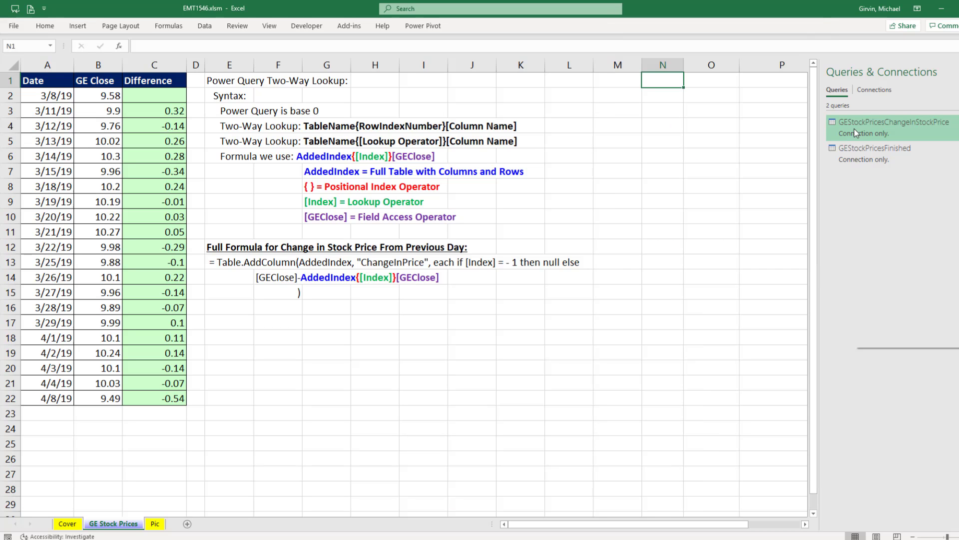
{"action": "right_click", "coordinate": [859, 131]}
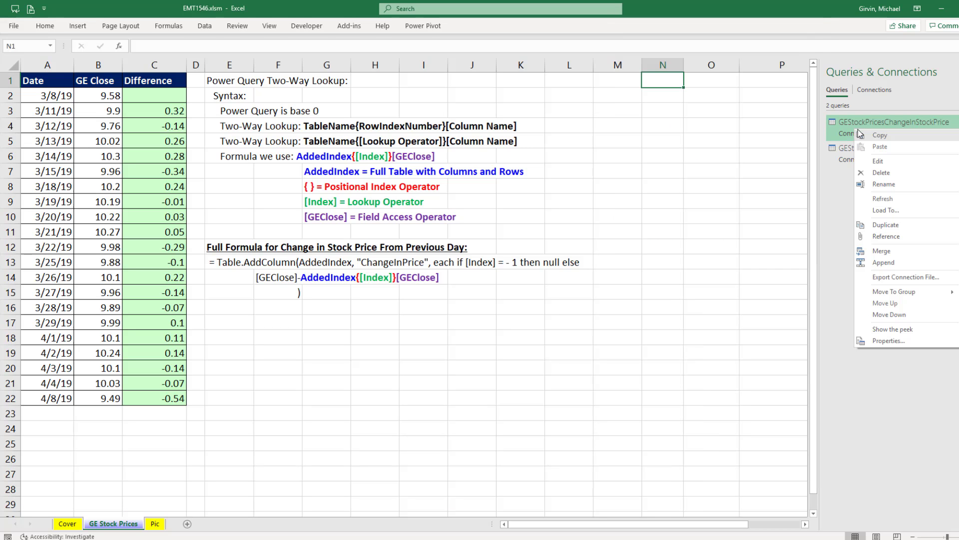
{"action": "left_click", "coordinate": [895, 209]}
{"action": "left_click", "coordinate": [645, 185]}
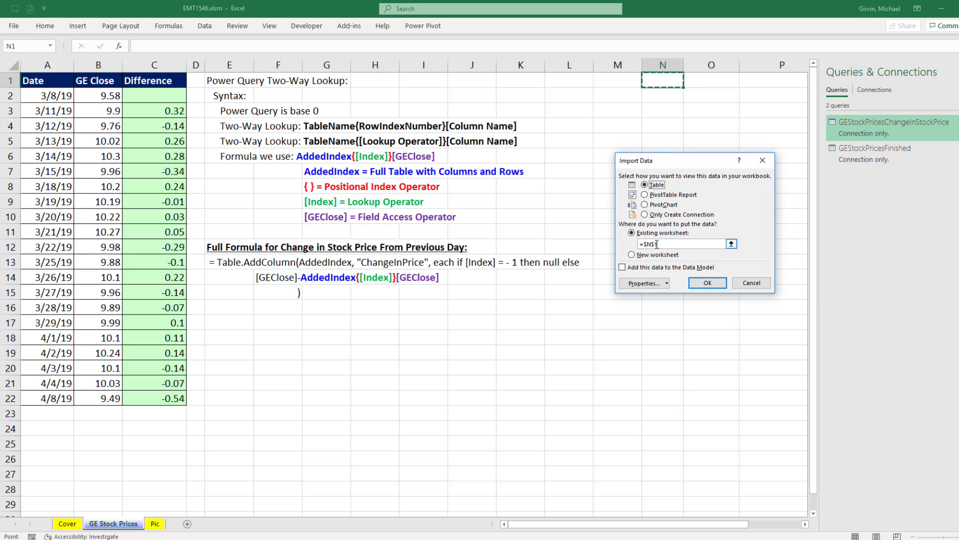
{"action": "left_click", "coordinate": [708, 283]}
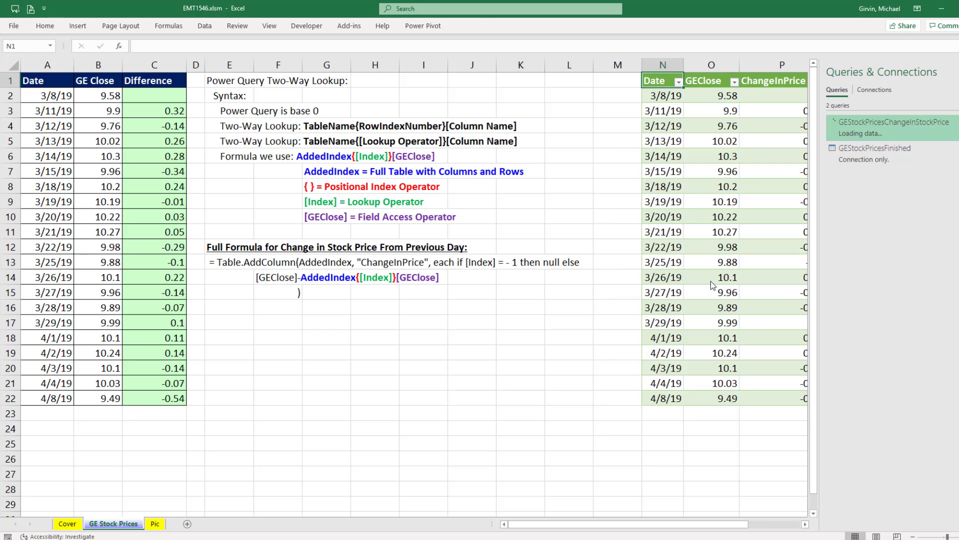
{"action": "left_click_drag", "start_coordinate": [734, 526], "coordinate": [784, 527]}
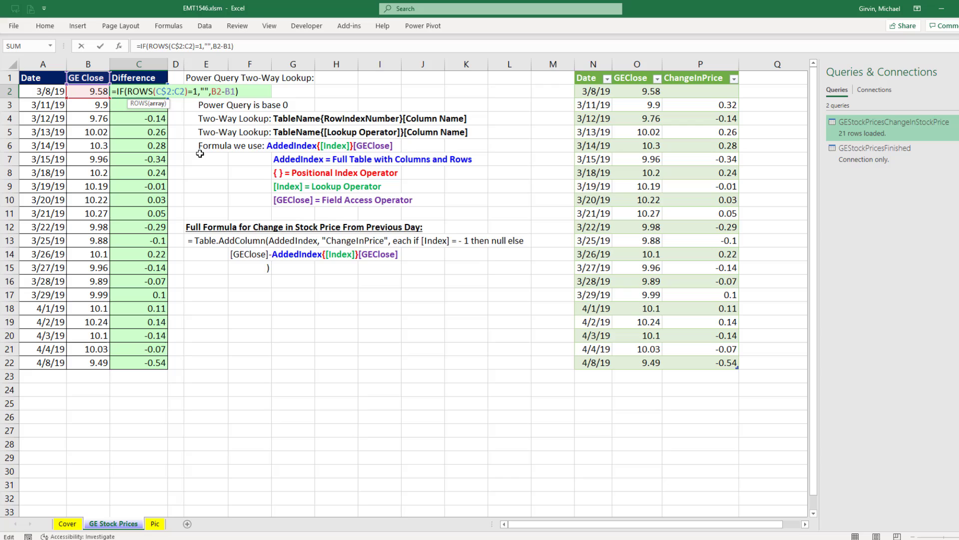
{"action": "key", "text": "Escape"}
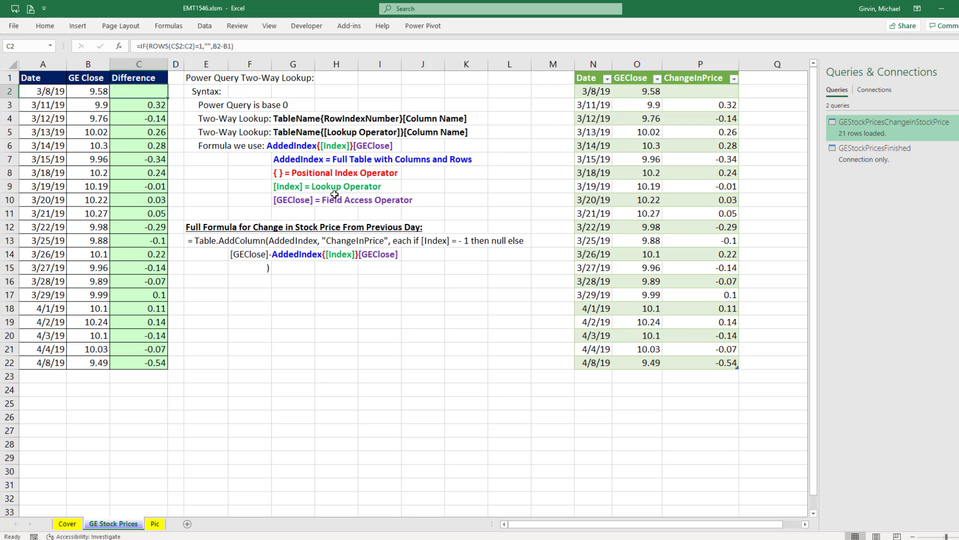